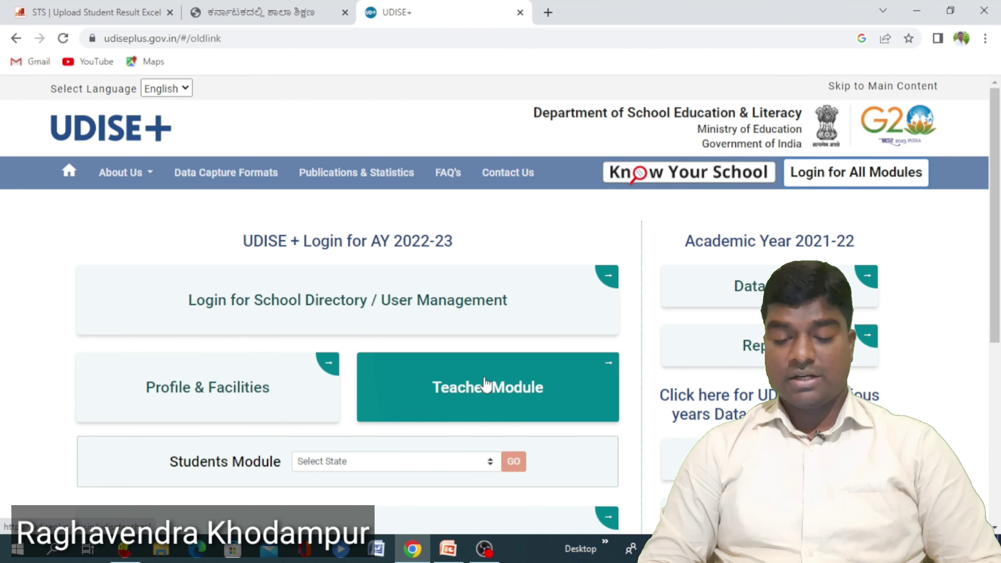
- Open the UDISE+ Teacher Module and log in with the prefilled credentials and the displayed captcha
click(486, 385)
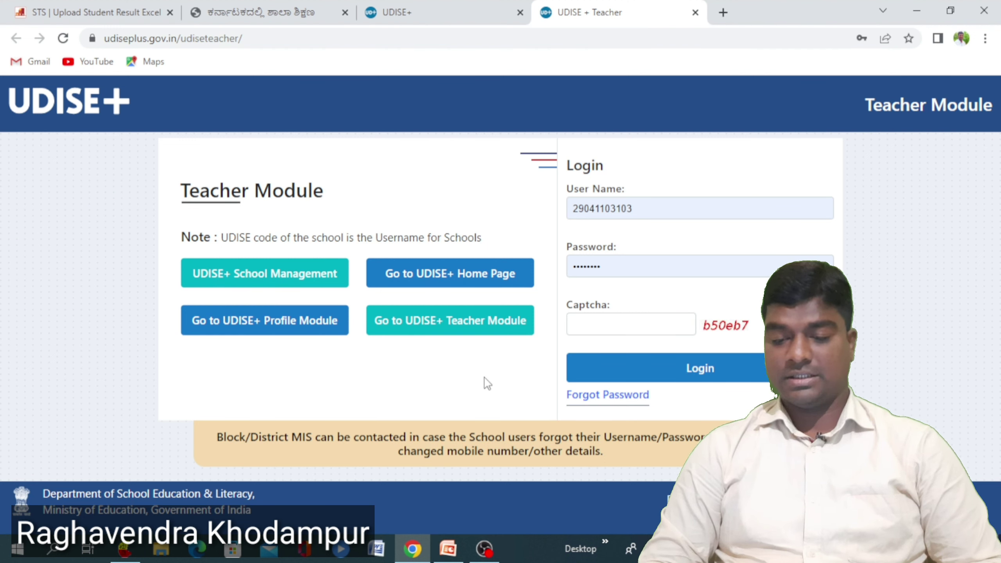
click(616, 329)
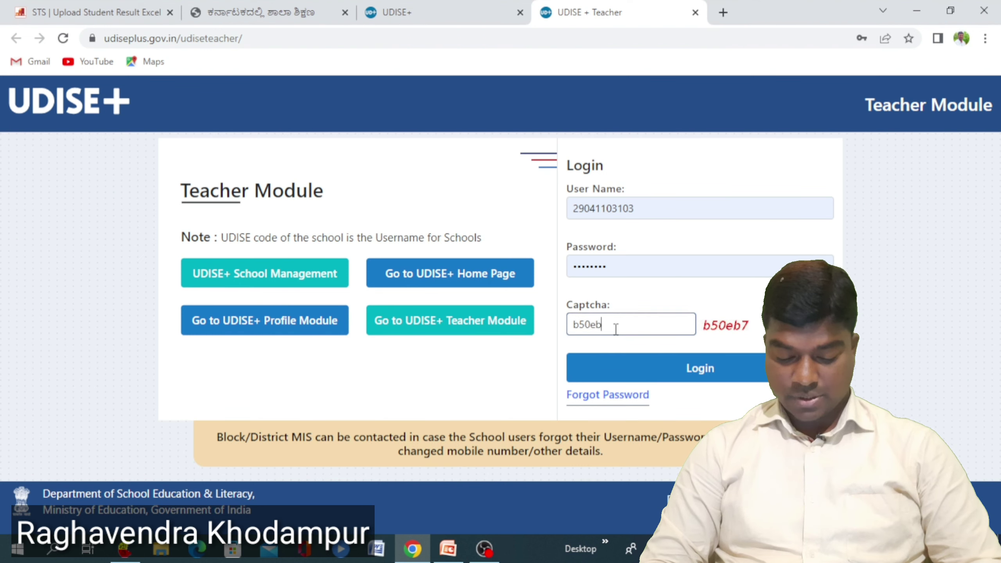
text(b50eb7)
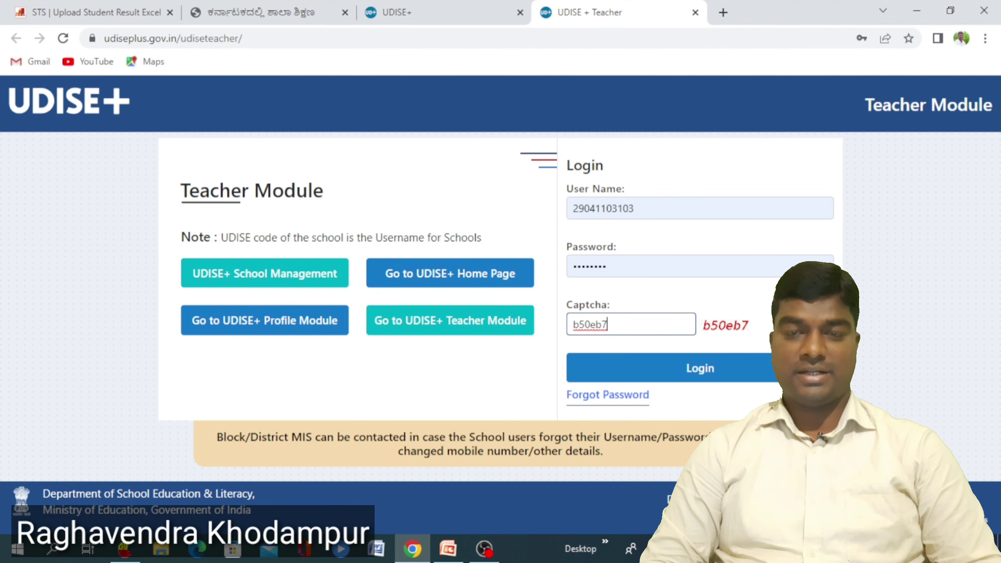
click(703, 380)
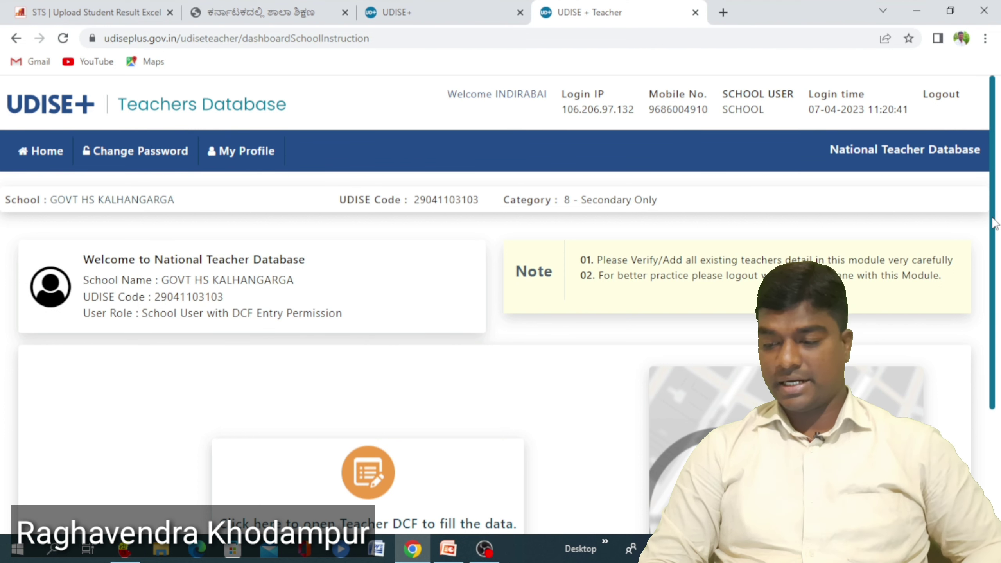
- Open the Teacher DCF and display the detailed list of all teaching staff in position
drag(994, 223, 999, 349)
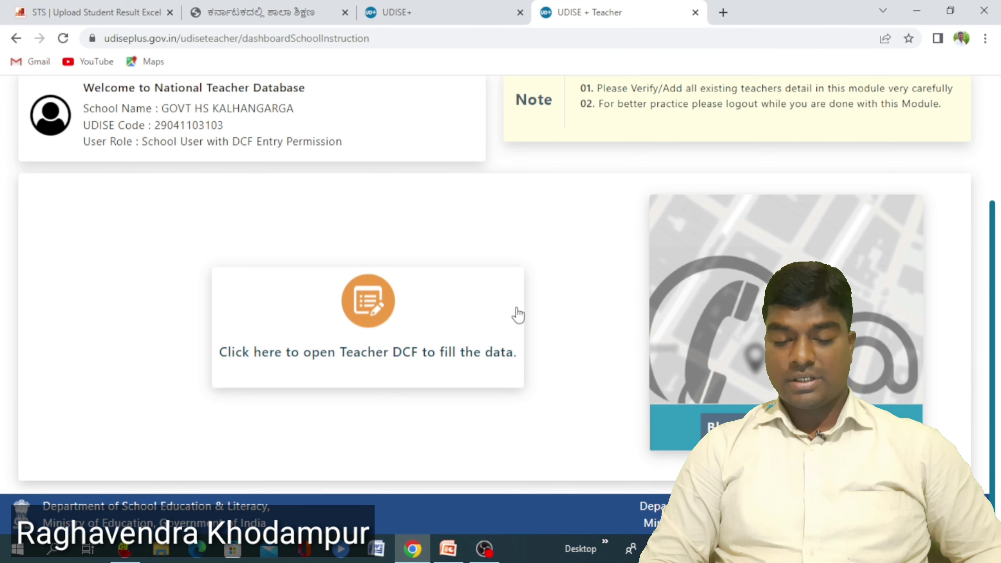
click(373, 296)
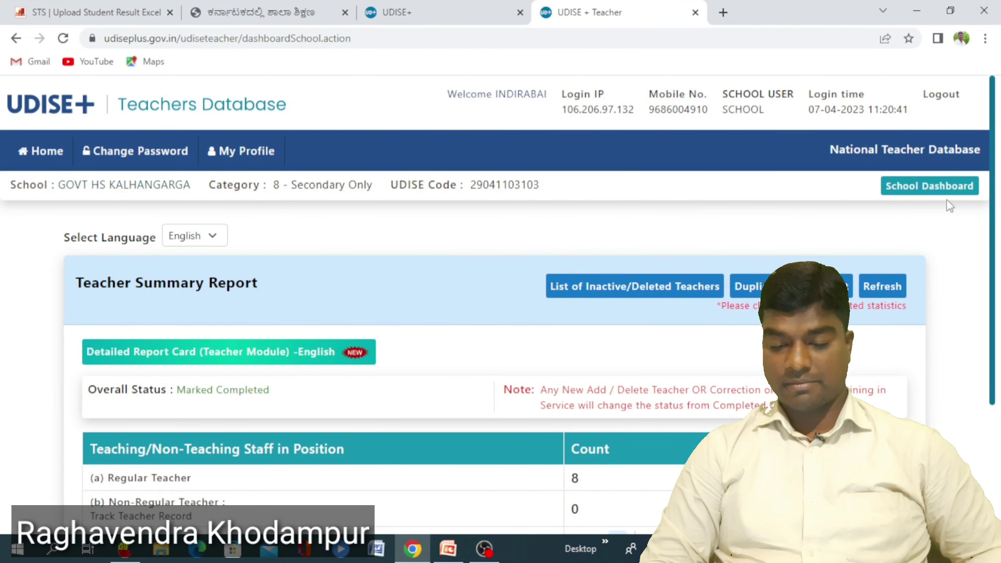
drag(993, 215, 998, 335)
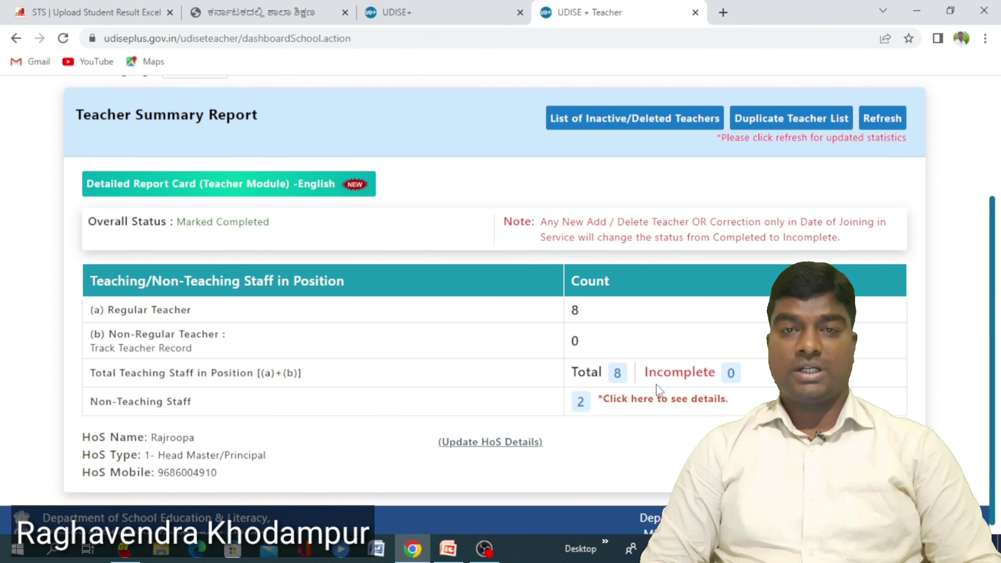
click(618, 373)
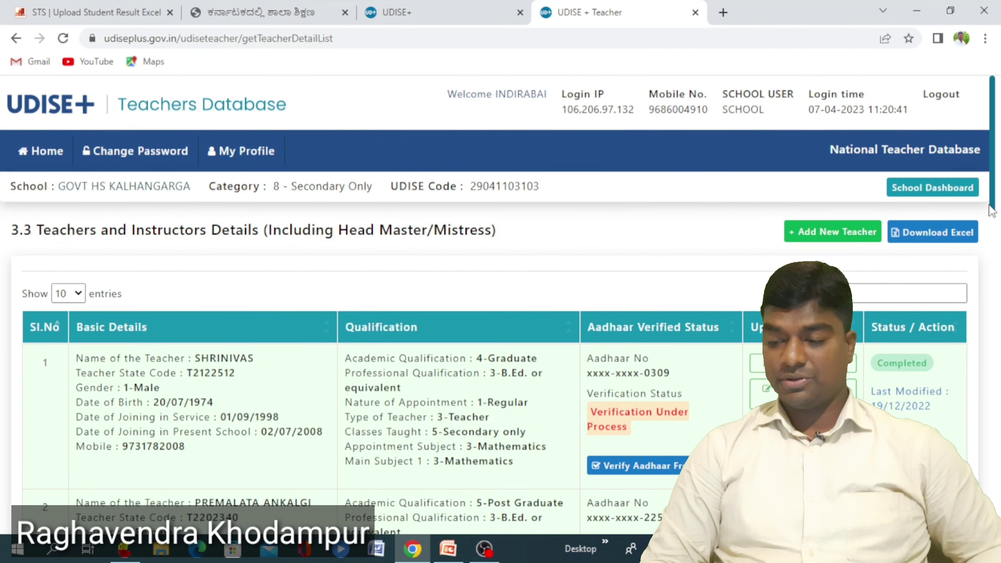
key(ctrl+a)
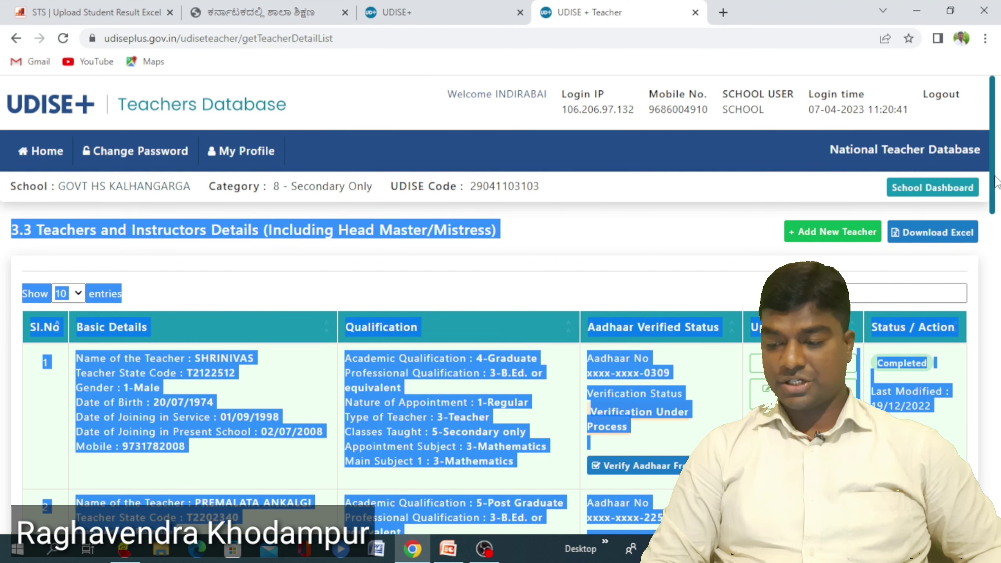
scroll(996, 184, down, 5)
scroll(995, 184, up, 5)
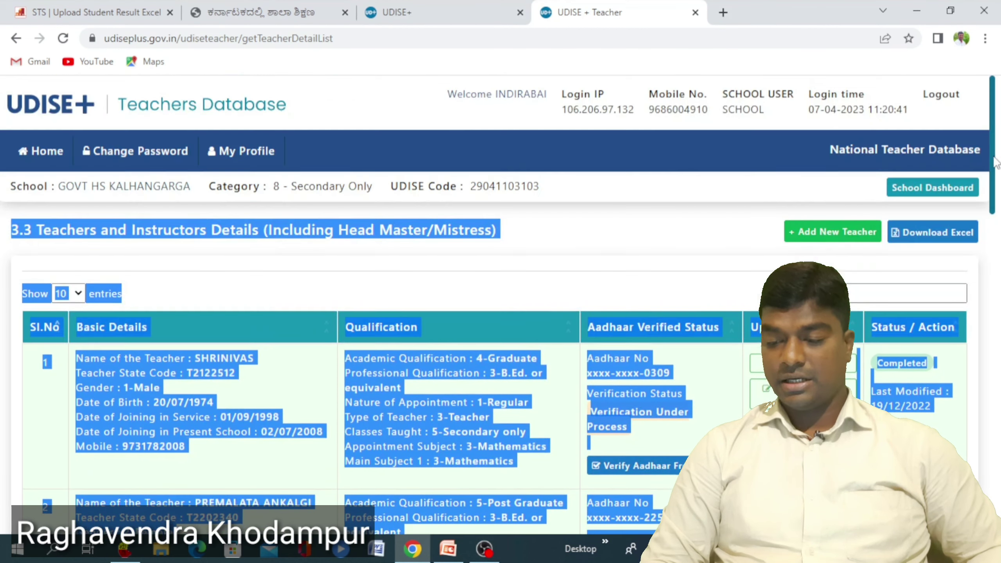
click(720, 257)
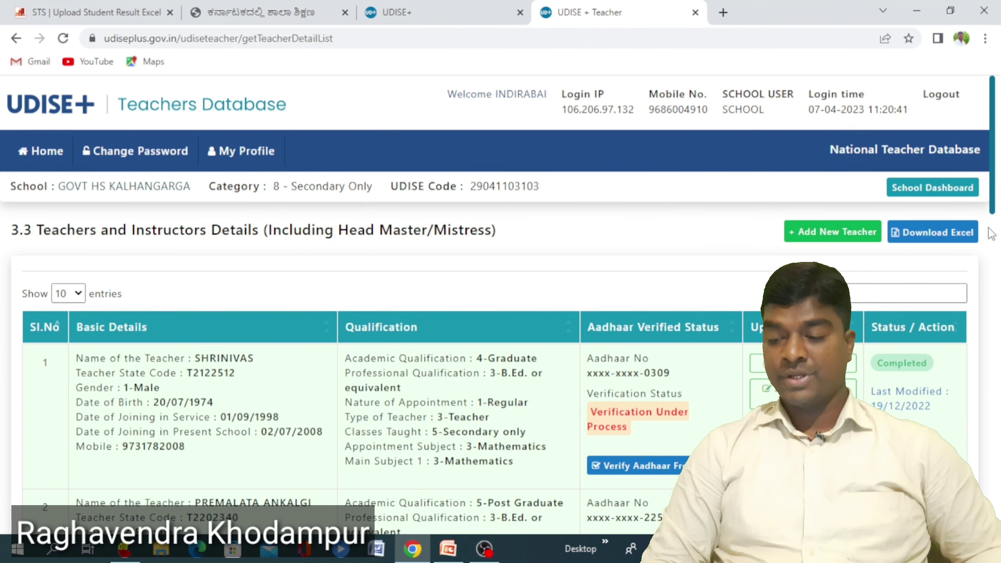
- Run the UIDAI Aadhaar verification for the teachers in rows 1 to 4 of the list
drag(997, 210, 997, 220)
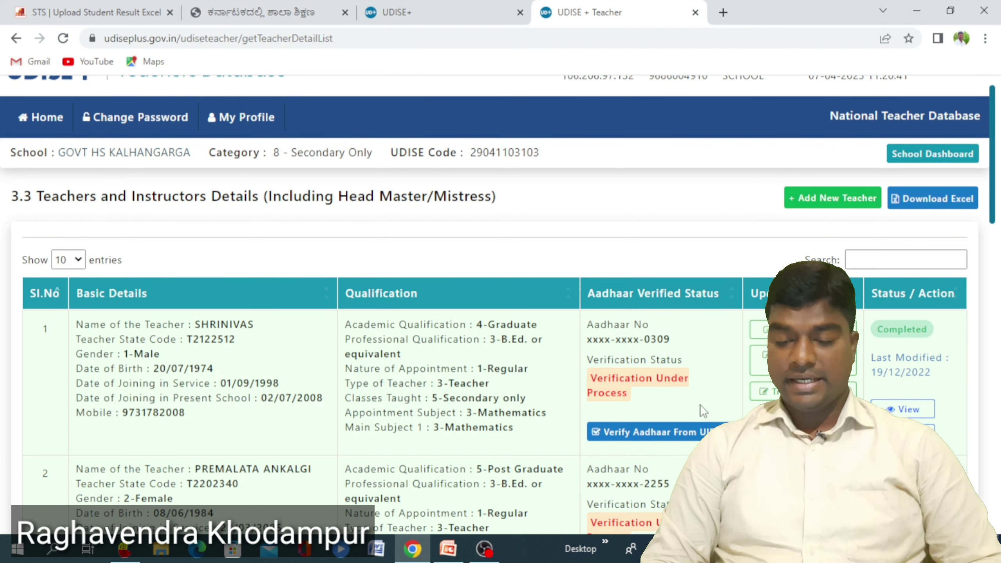
click(695, 434)
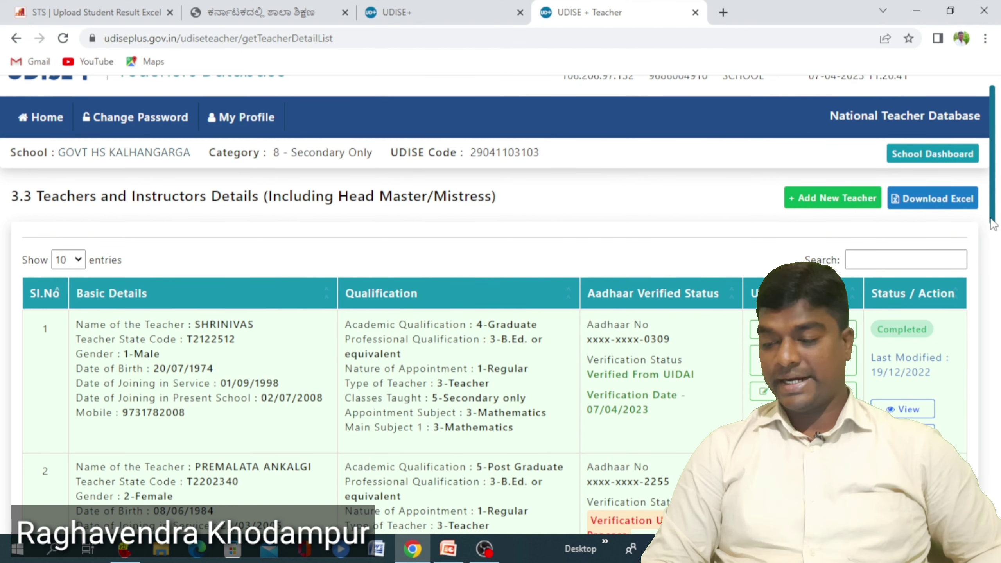
drag(993, 221, 993, 286)
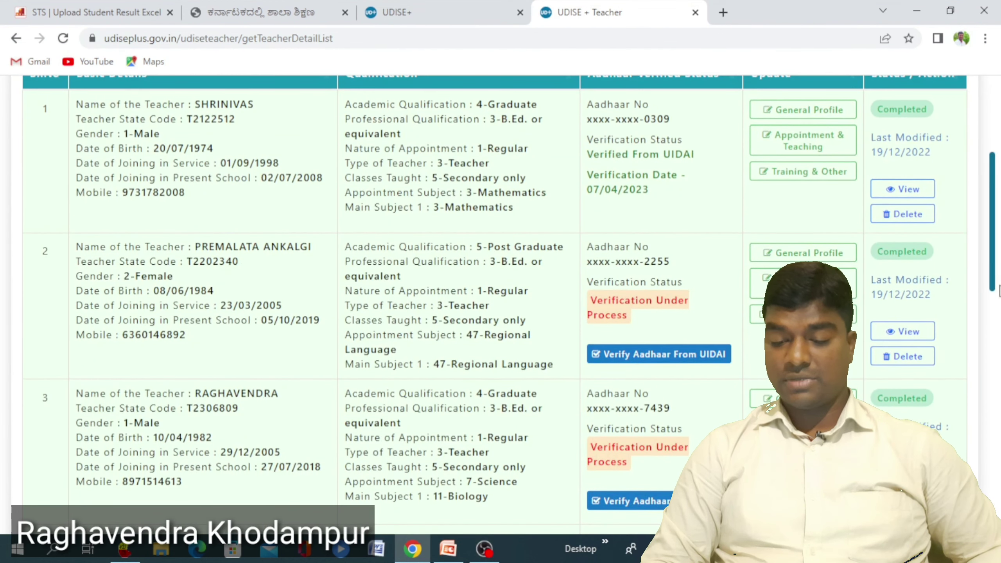
click(646, 355)
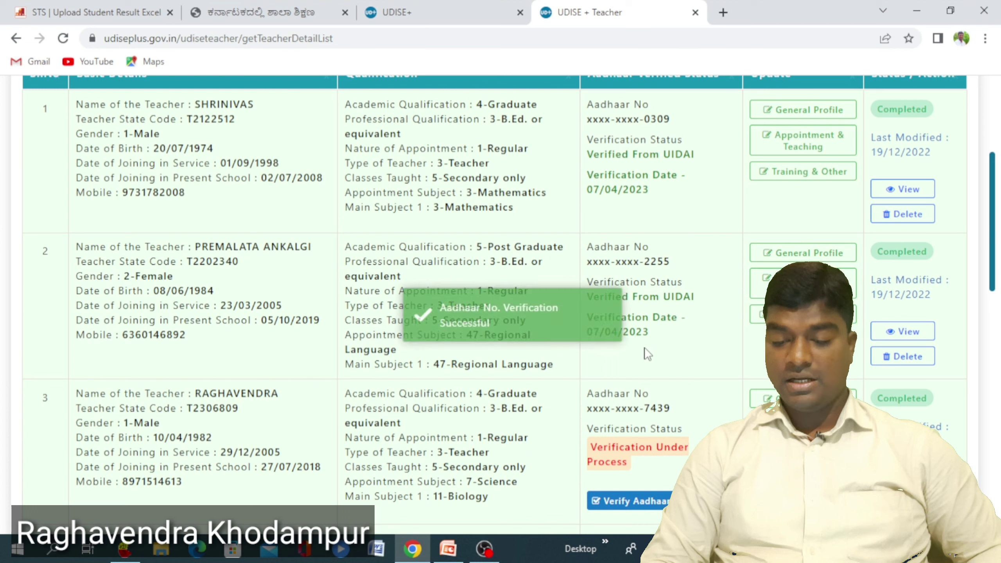
click(651, 501)
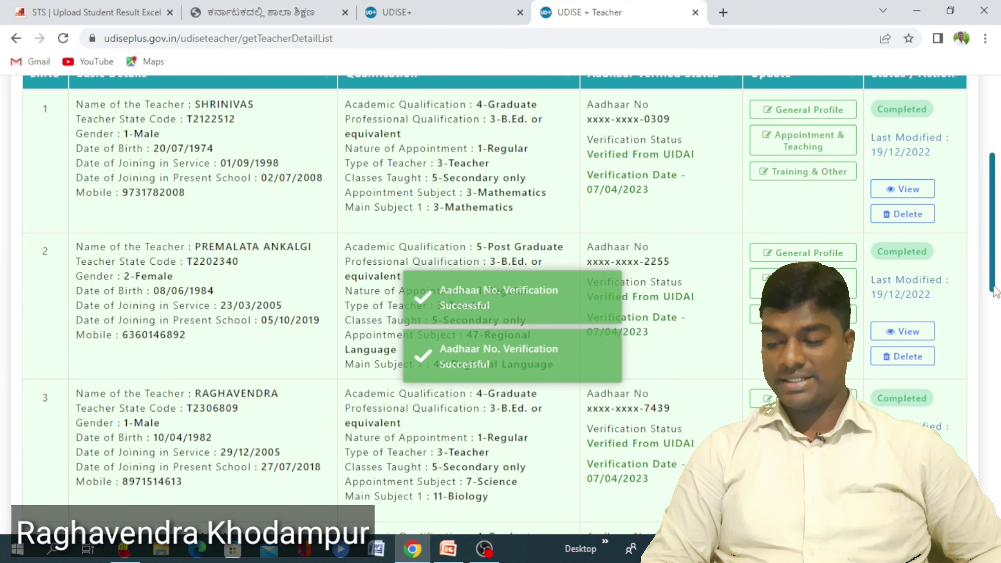
scroll(995, 292, down, 5)
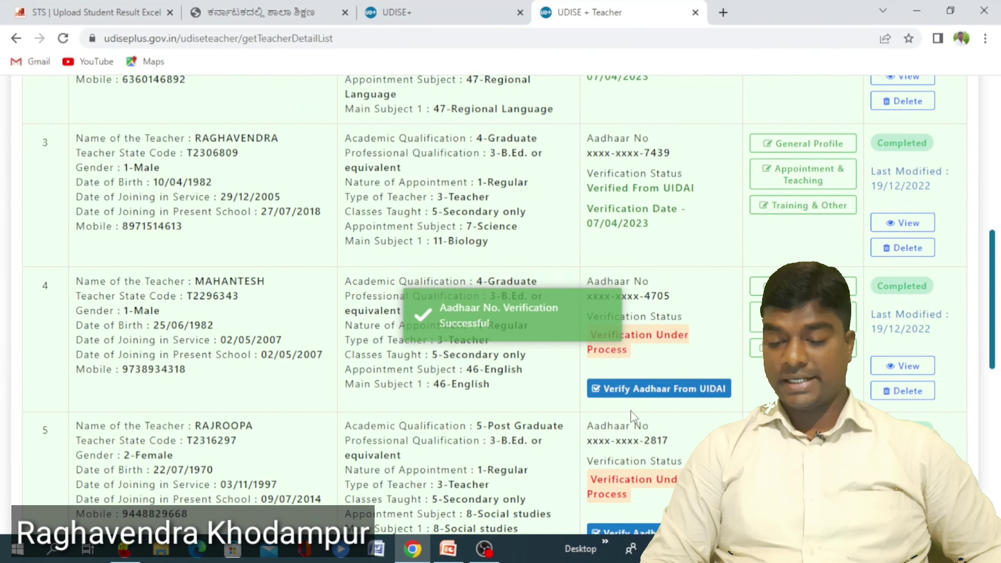
click(634, 390)
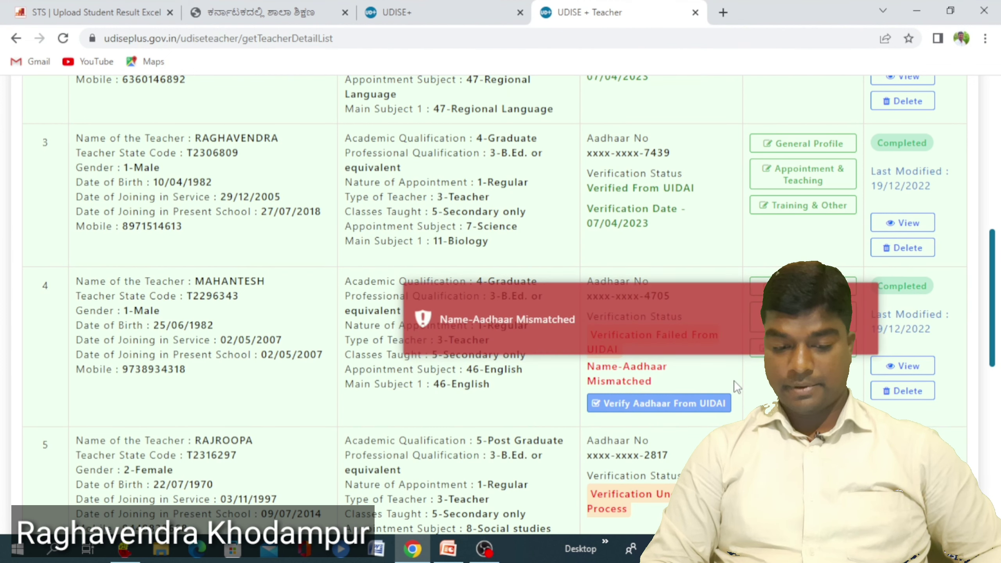
- View the full profile details of the teacher in row 4 and close them again
click(903, 369)
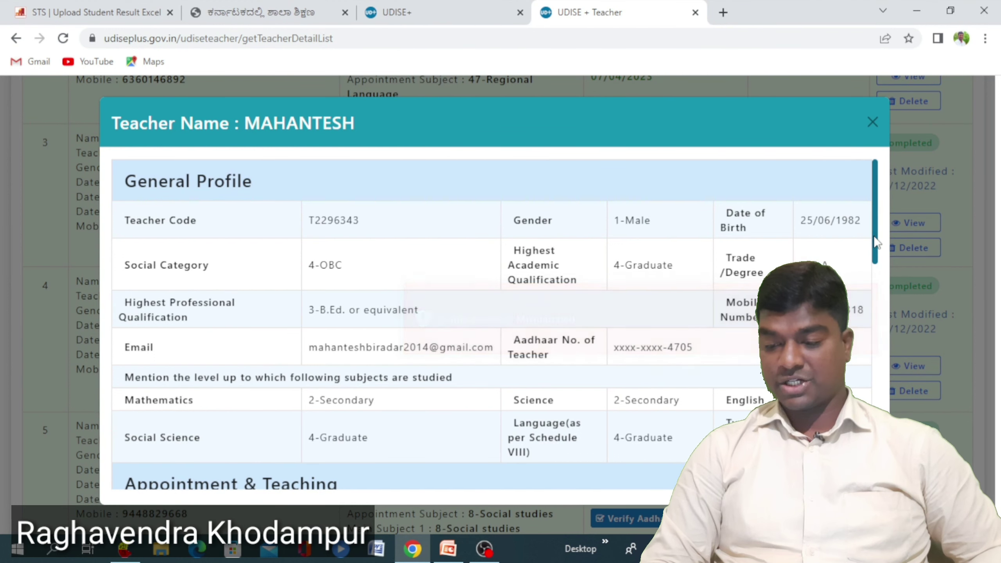
scroll(893, 309, down, 5)
click(871, 125)
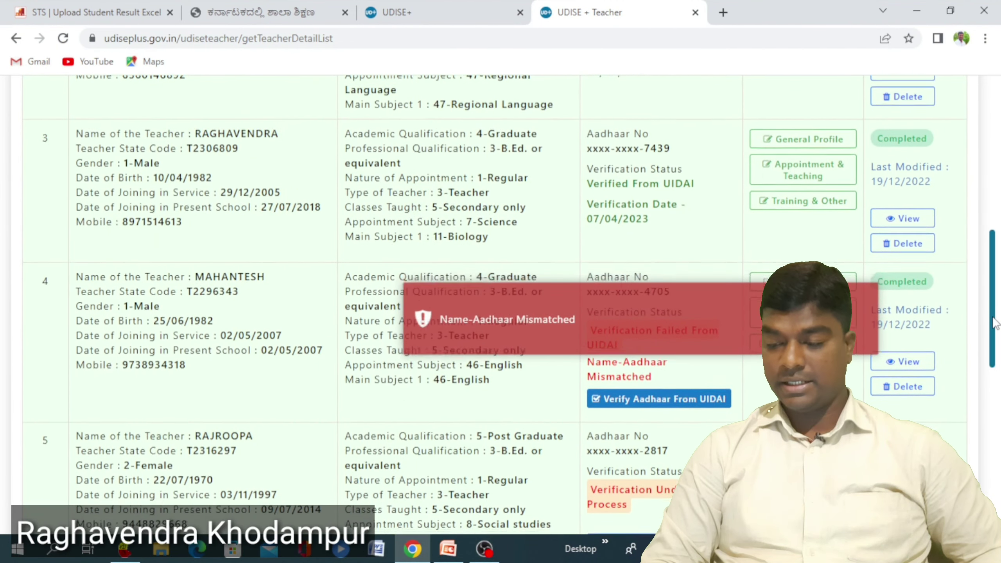
- Run the UIDAI Aadhaar verification for the teachers in rows 5, 6 and 7
drag(995, 316, 996, 355)
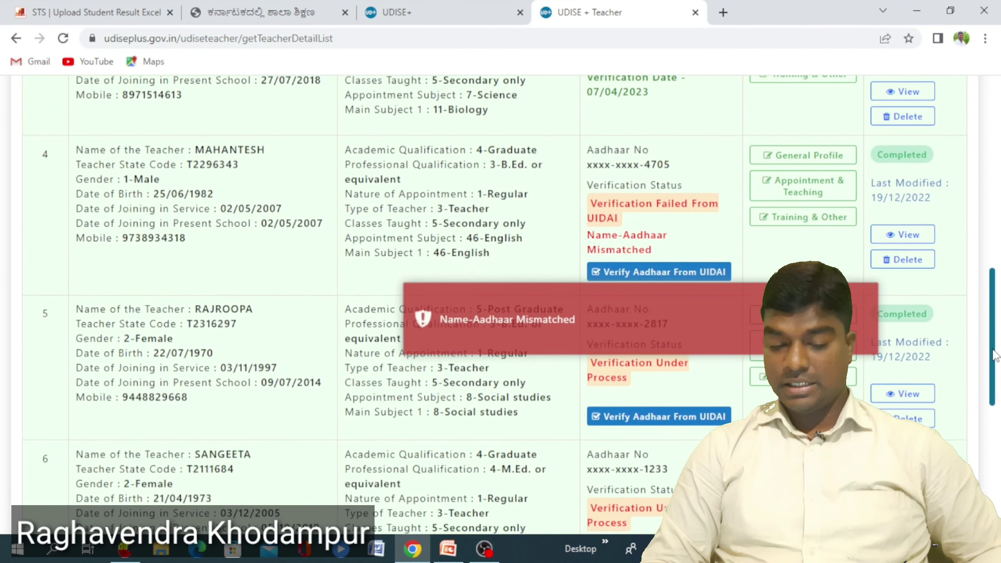
click(665, 417)
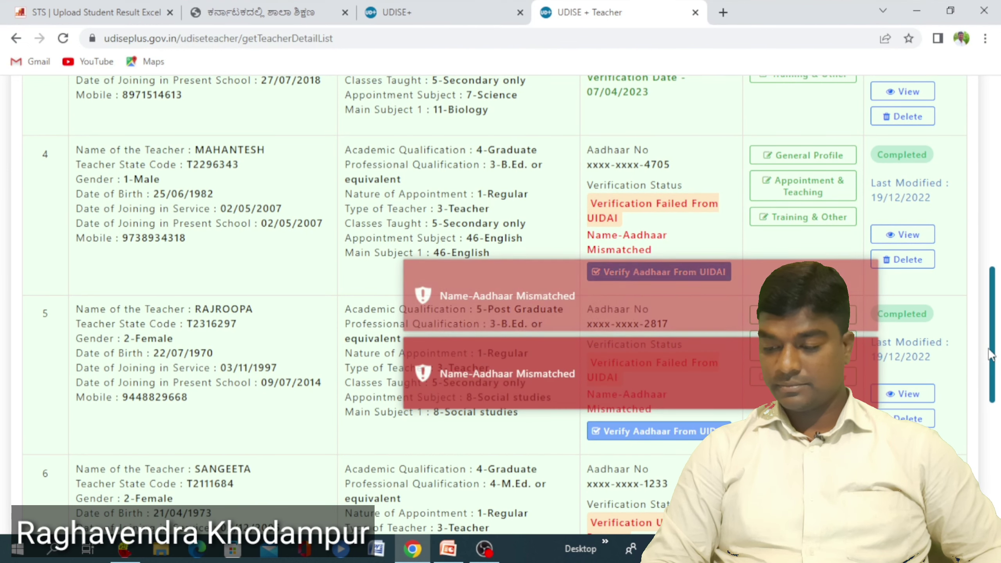
drag(993, 357, 994, 392)
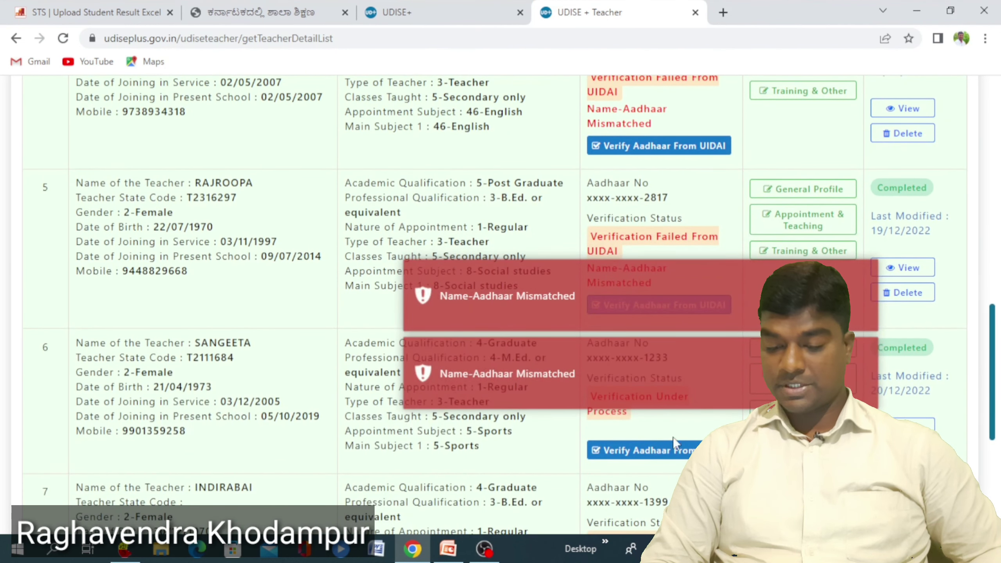
click(660, 454)
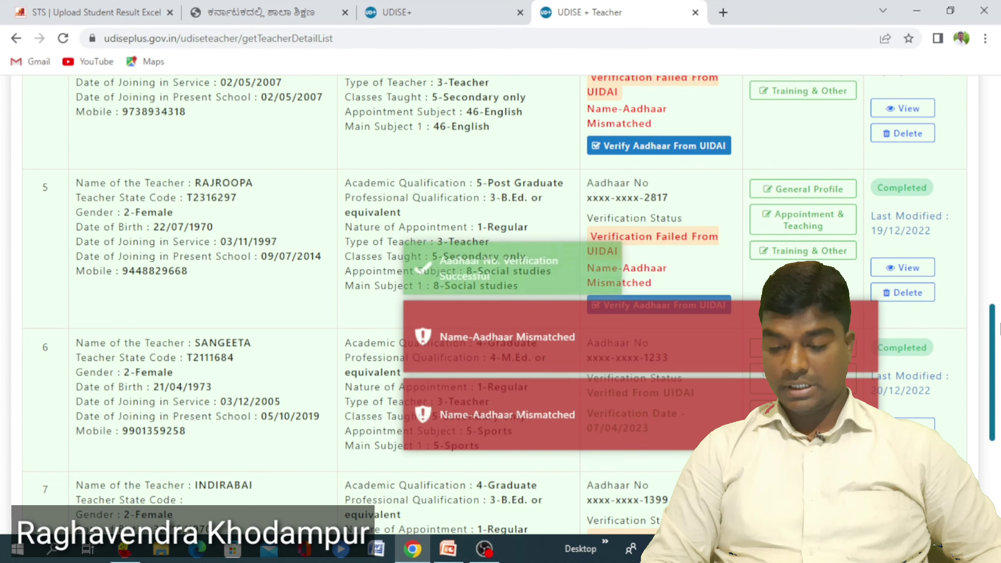
drag(993, 332, 993, 379)
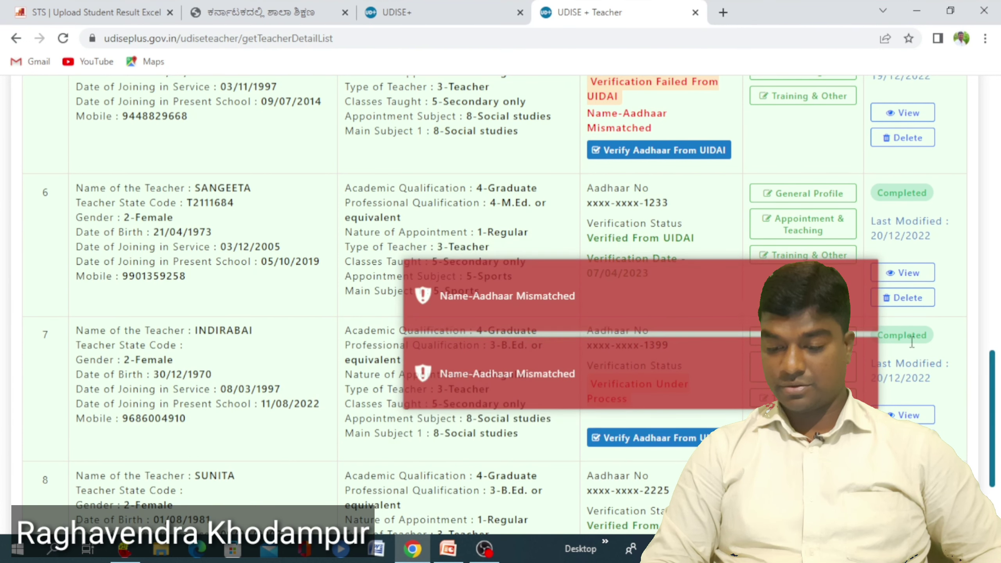
click(653, 439)
- Open the General Profile of the teacher in row 1 and check whether the teacher's name field is editable
drag(995, 382, 990, 151)
scroll(989, 168, down, 1)
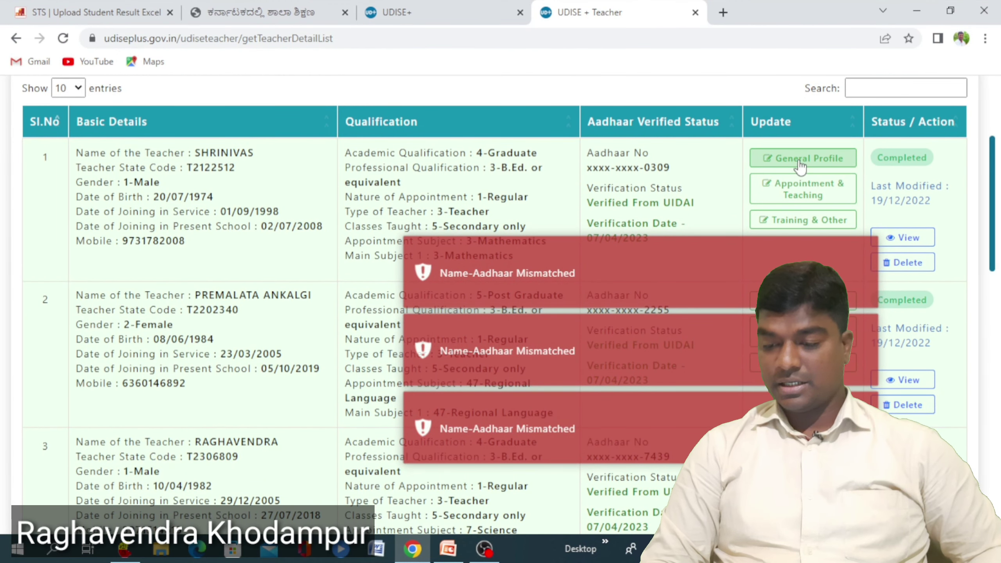
click(821, 159)
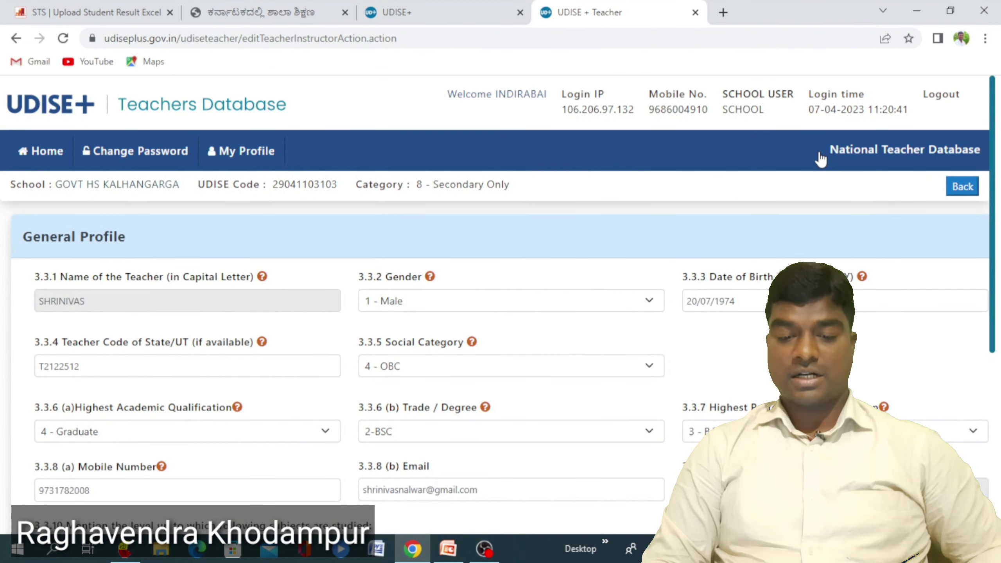
click(289, 302)
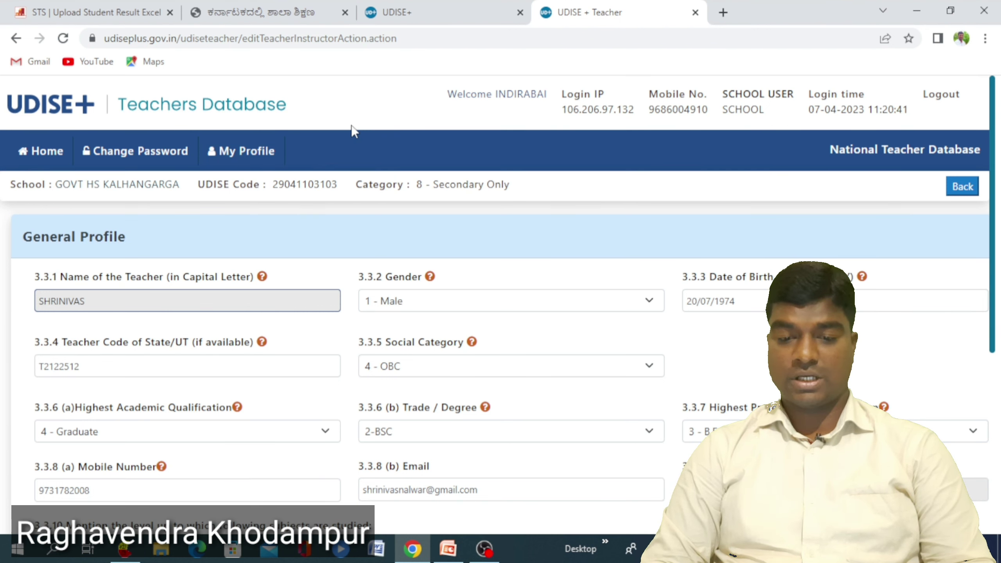
- Return to the UDISE+ home page, open Profile & Facilities and log in there with the prefilled credentials and the displayed captcha
click(471, 7)
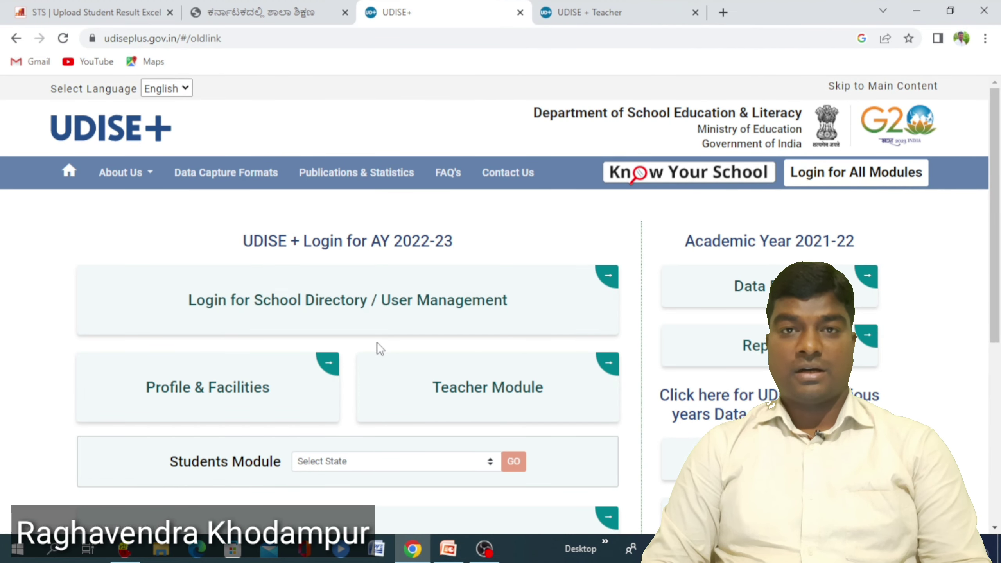
click(242, 394)
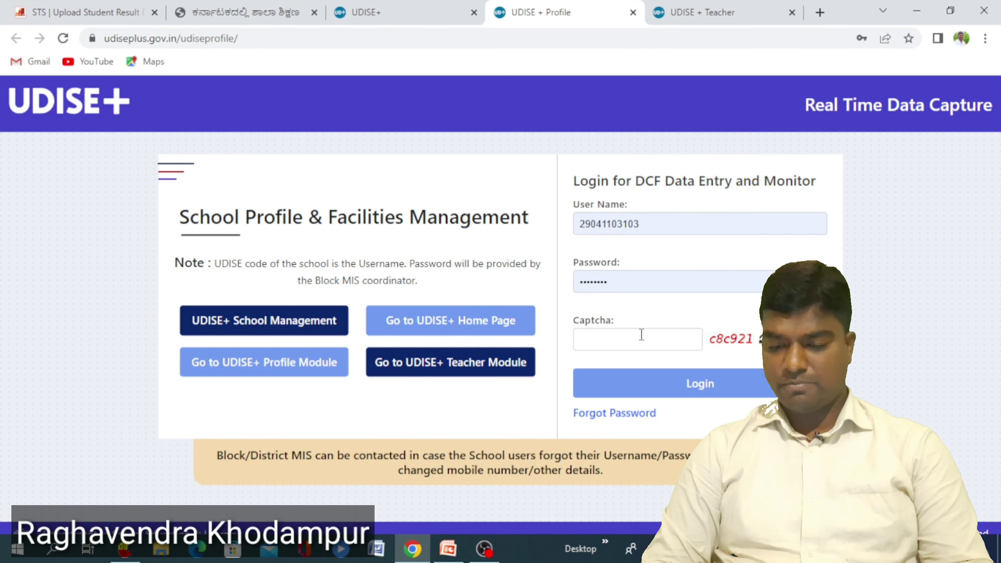
click(642, 335)
text(c)
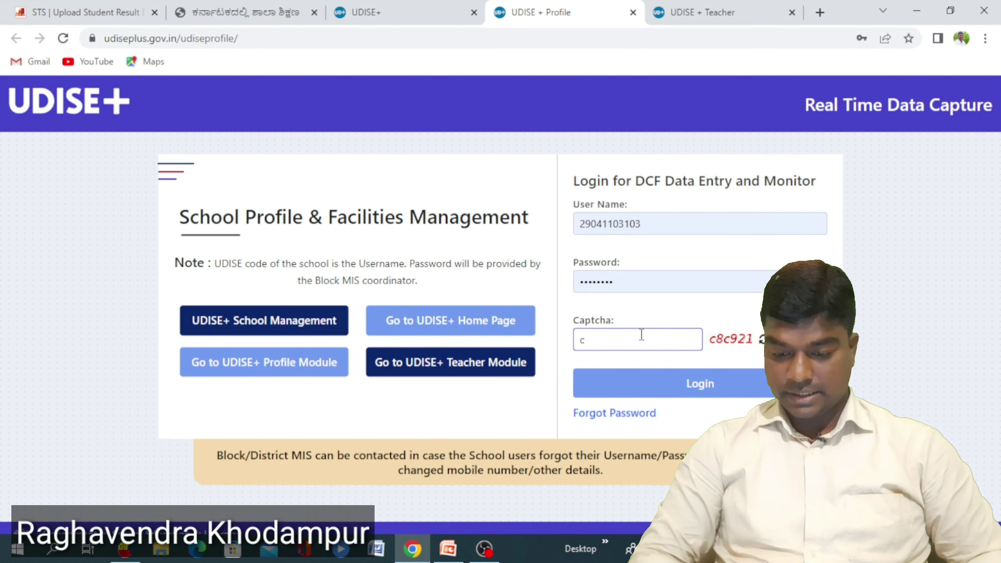
text(8c)
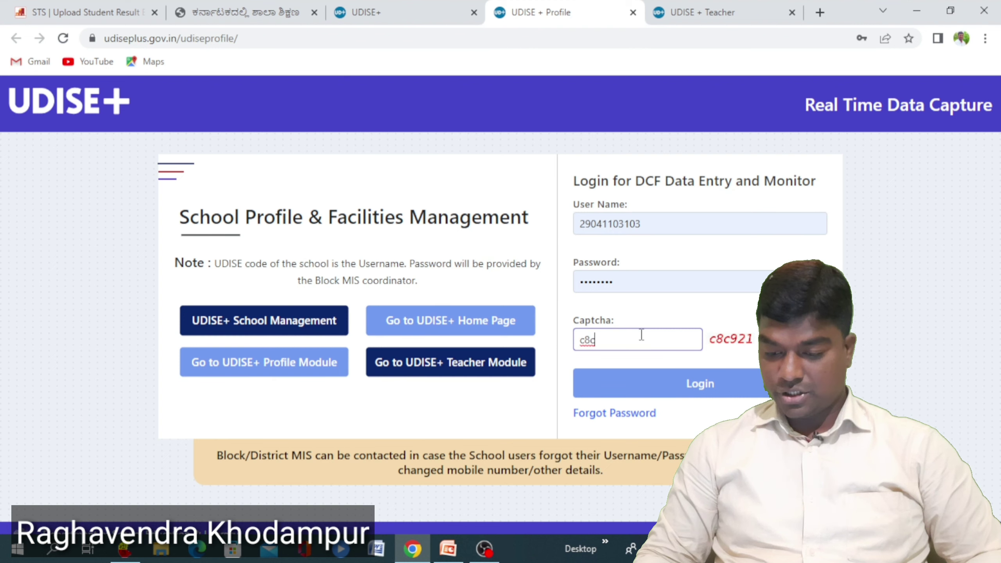
text(921)
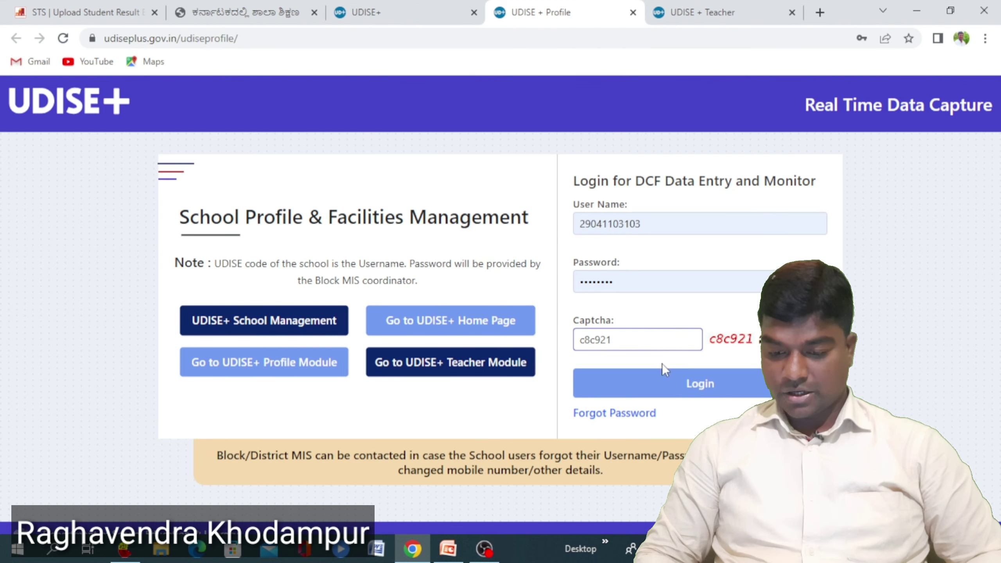
click(687, 384)
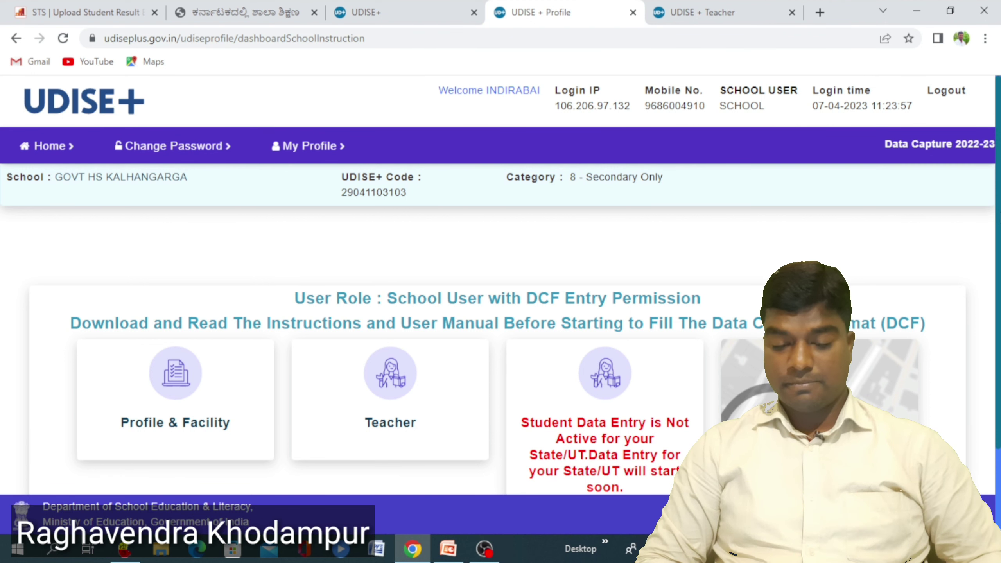
scroll(998, 215, down, 2)
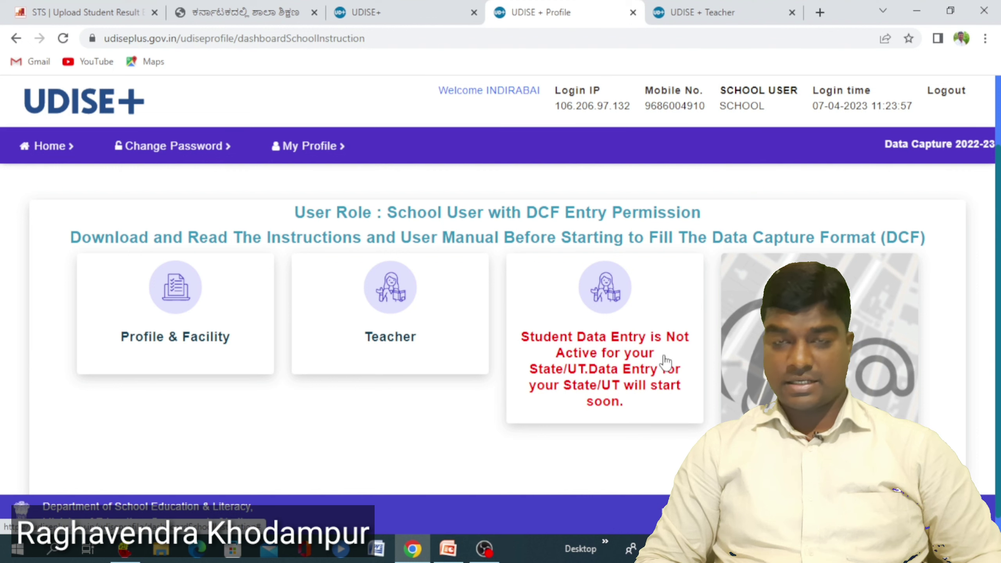
- Open the Profile & Facility forms, acknowledge the important notes, review the form completion list and return to the UDISE+ login page
click(189, 313)
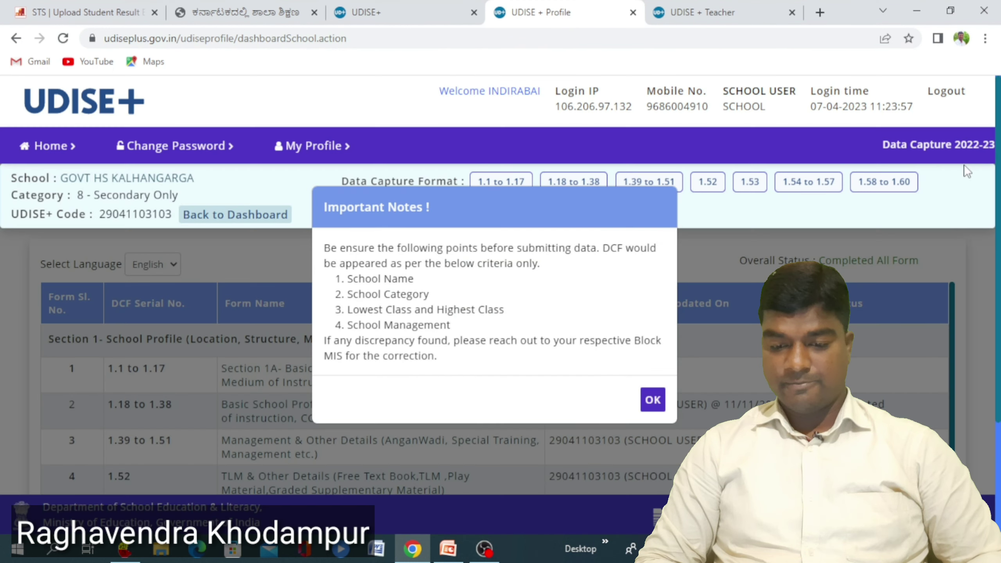
click(655, 399)
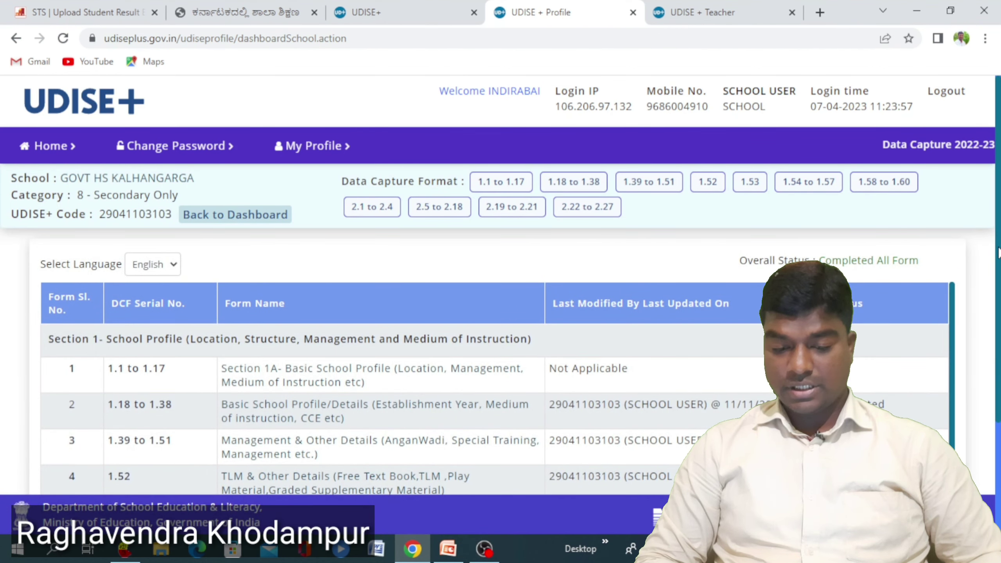
scroll(999, 252, down, 2)
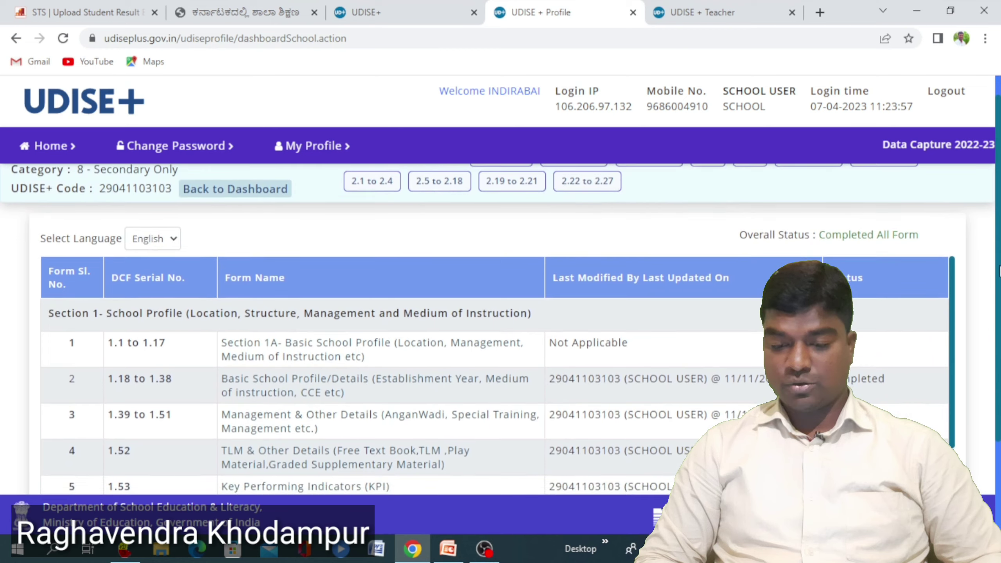
scroll(999, 251, up, 2)
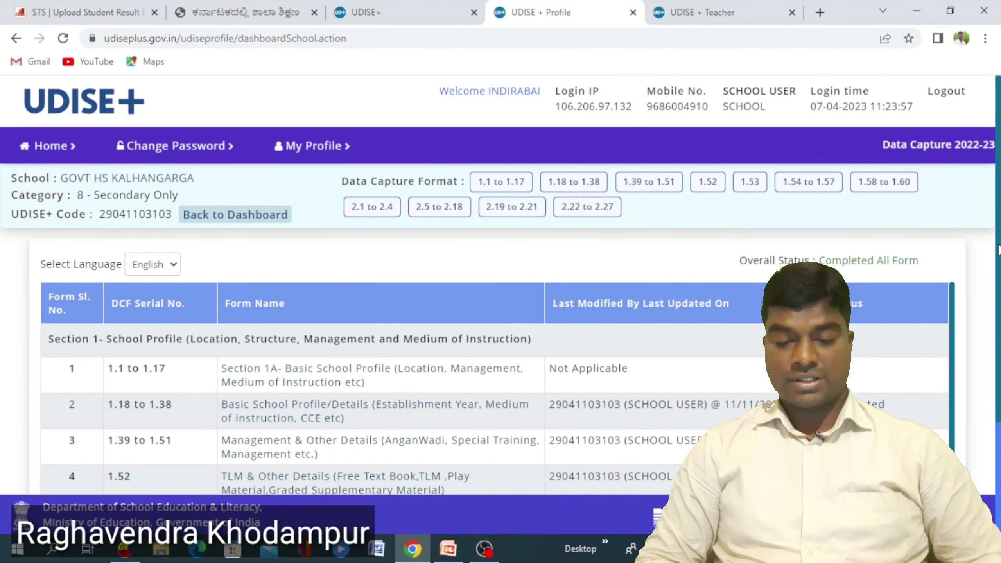
scroll(998, 251, down, 4)
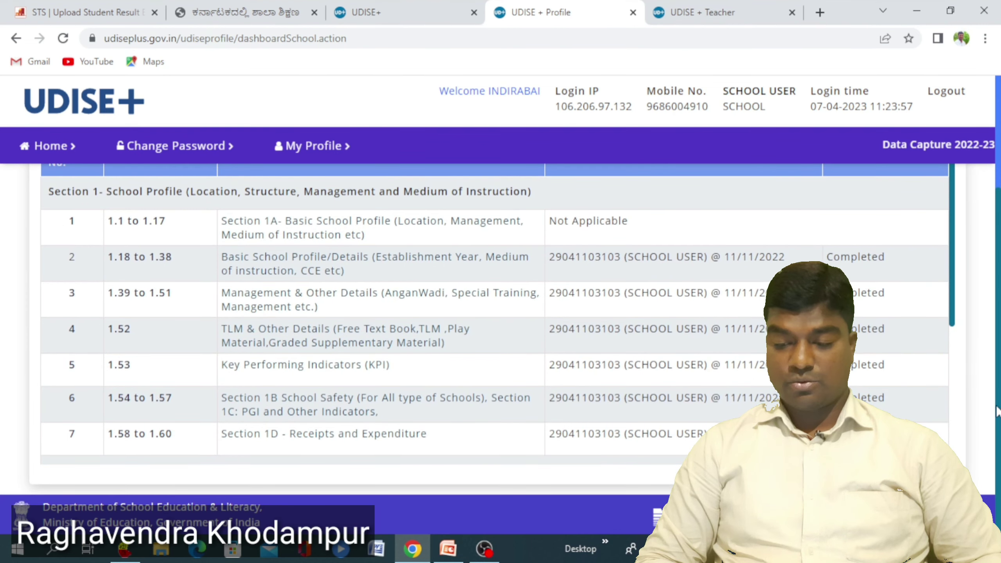
scroll(999, 371, up, 4)
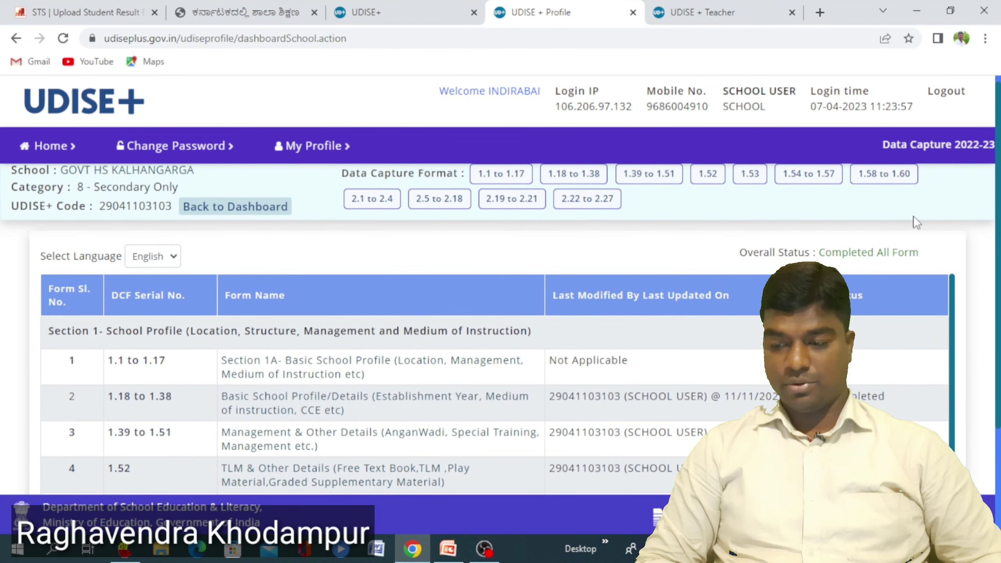
click(406, 11)
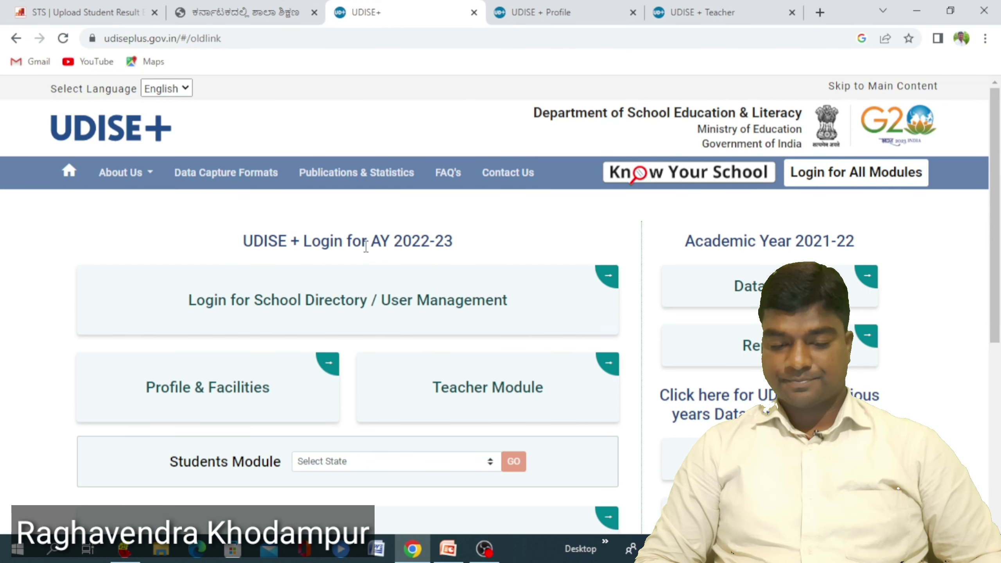
click(862, 184)
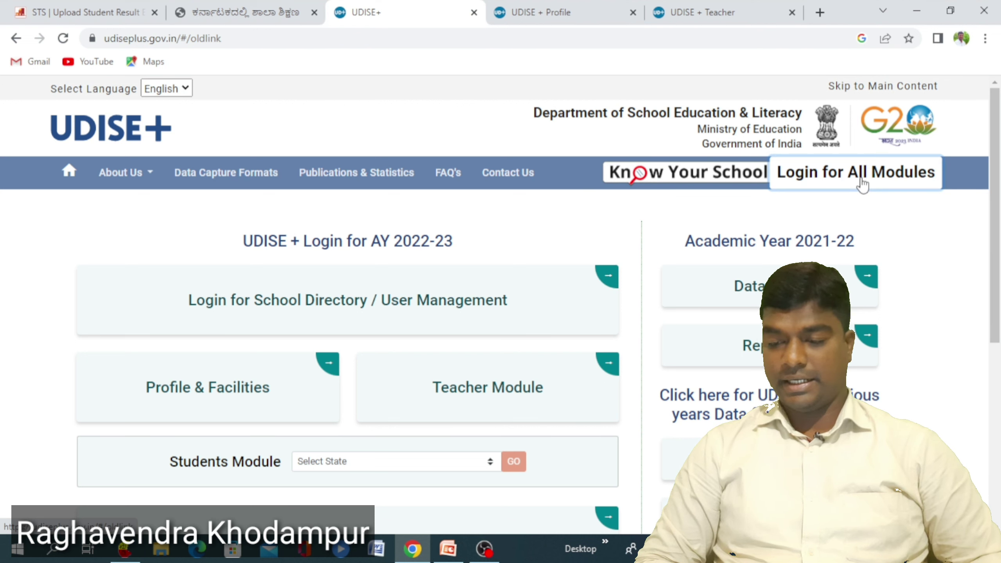
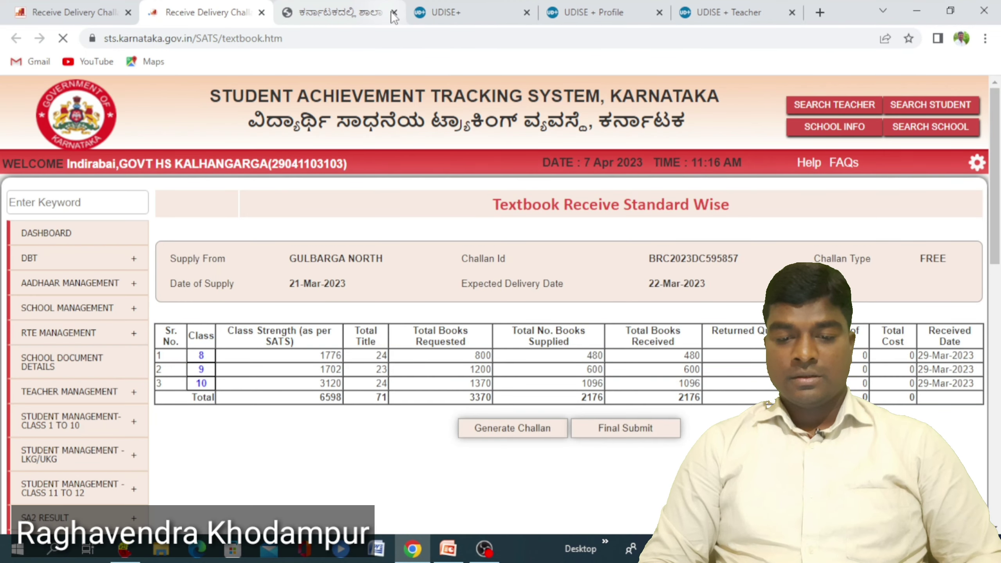
- View the class 8 title-wise textbook receipt details in SATS and return to the standard-wise receipt list
scroll(996, 252, down, 3)
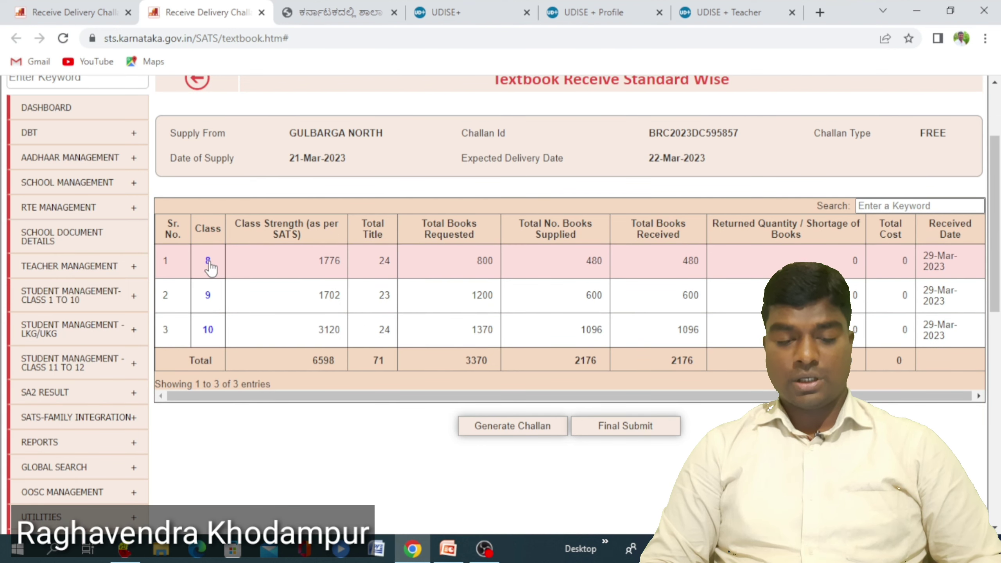
click(208, 261)
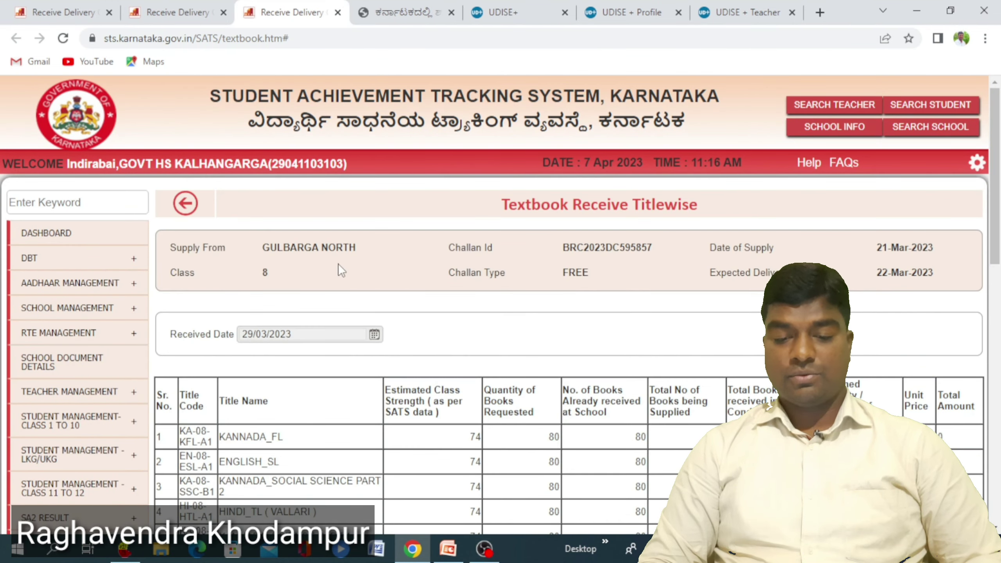
drag(994, 204, 969, 211)
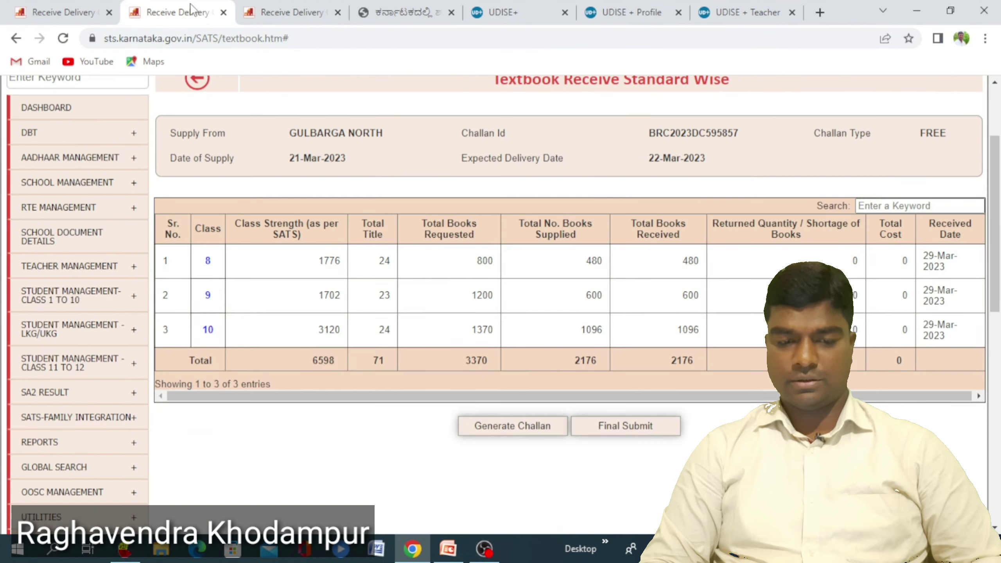
click(195, 9)
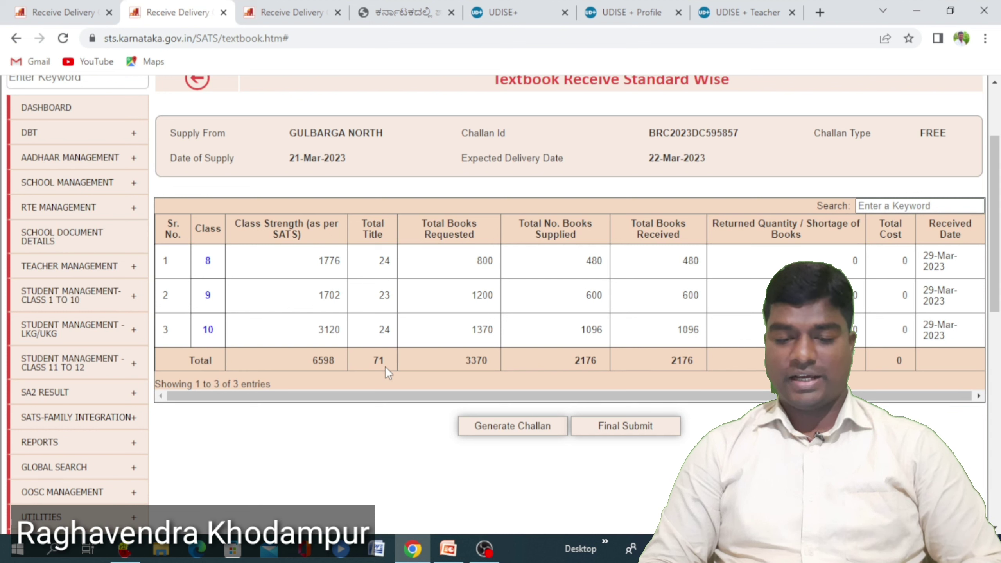
- Generate the textbook delivery challan, view the downloaded acknowledgement PDF and close it
click(509, 426)
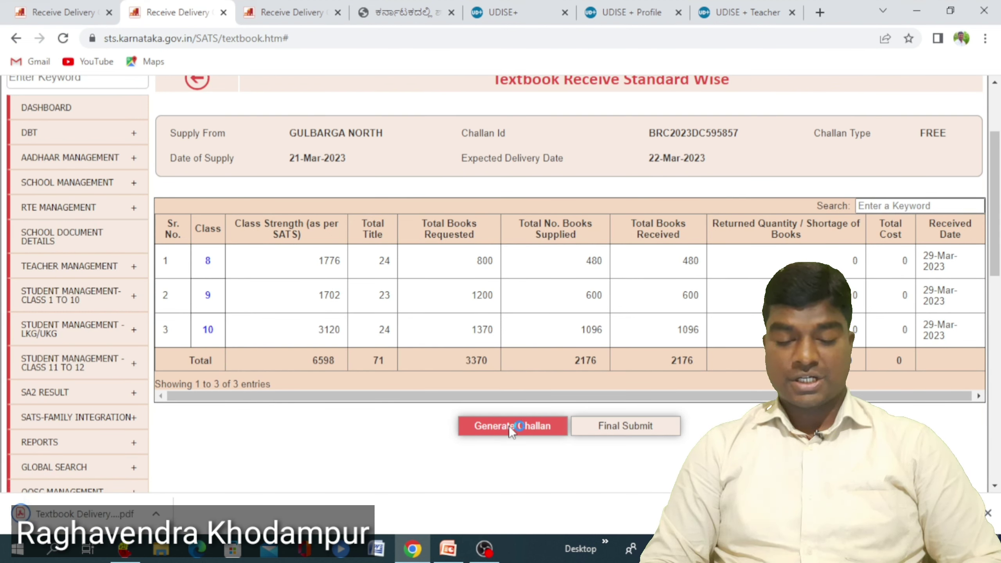
click(105, 514)
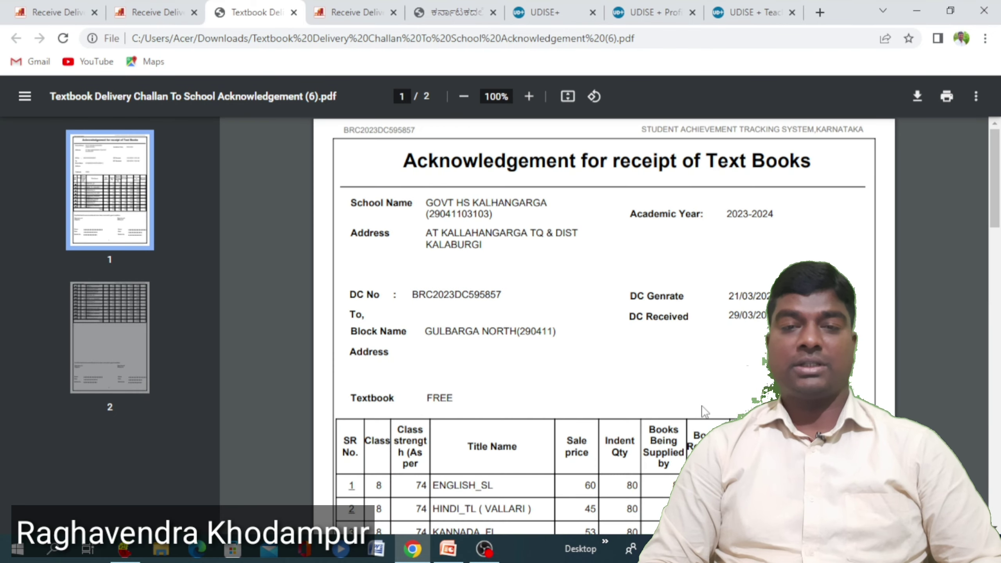
mouse_move(994, 221)
mouse_down()
mouse_move(999, 513)
mouse_move(999, 219)
mouse_up()
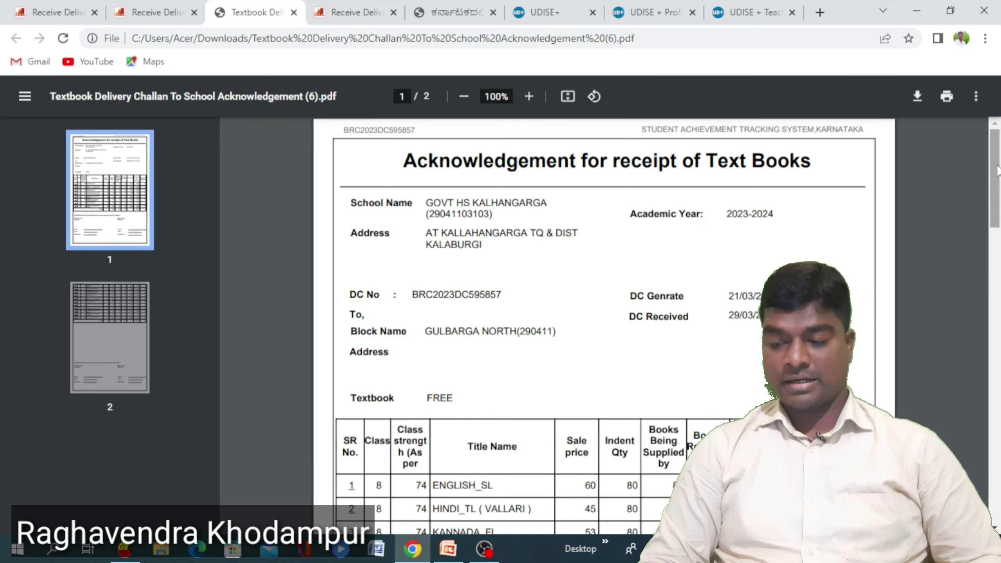
click(293, 13)
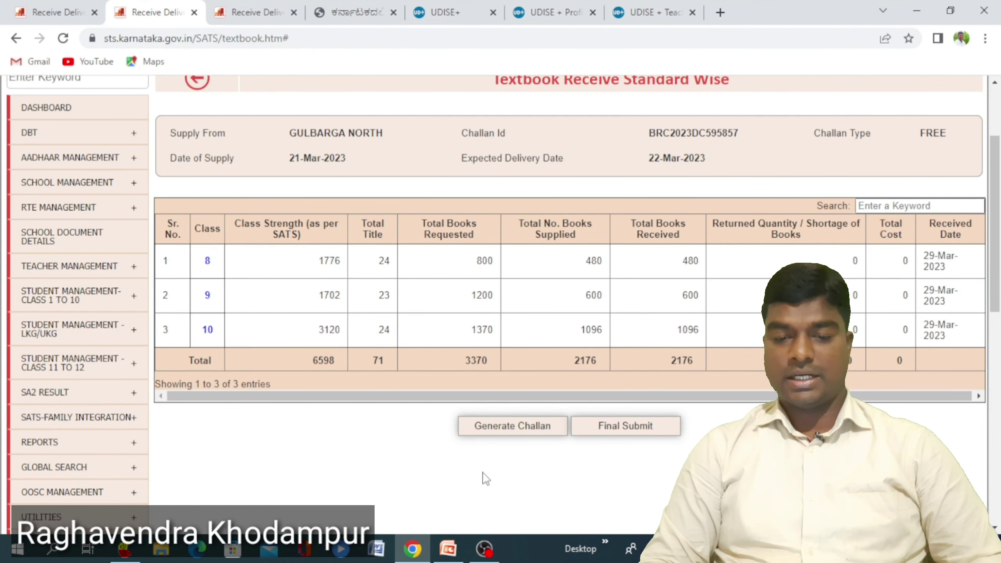
- Check the task slide in PowerPoint, return to Chrome and open the Part-B (Co-Scholastic) Result Entry Report using the menu keyword "part"
click(445, 556)
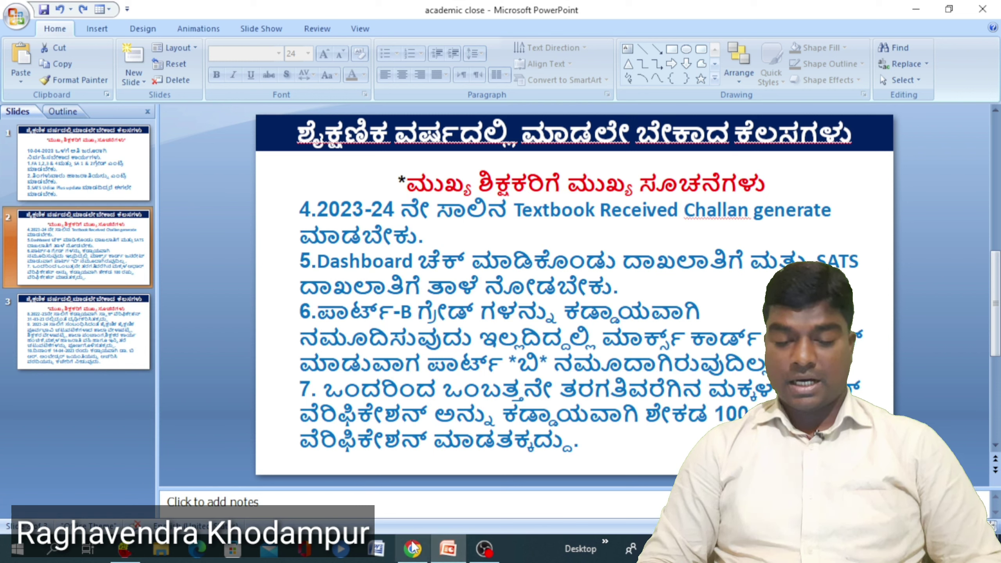
click(426, 550)
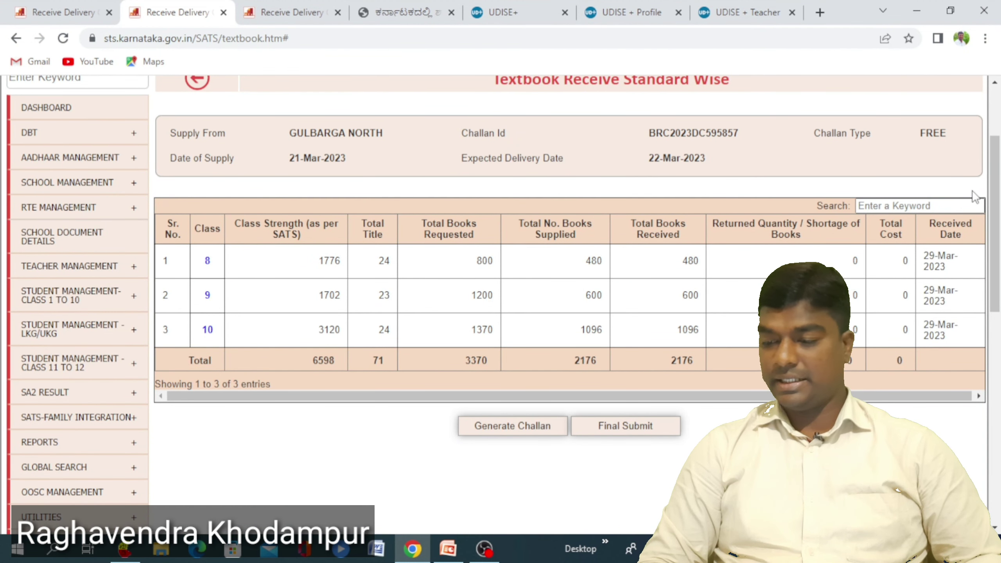
drag(995, 205, 995, 157)
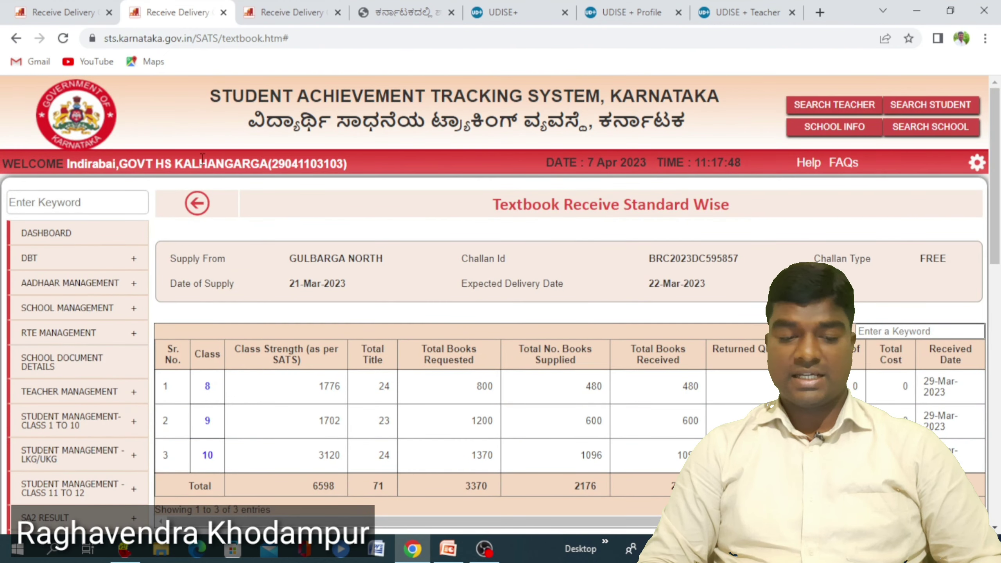
click(104, 201)
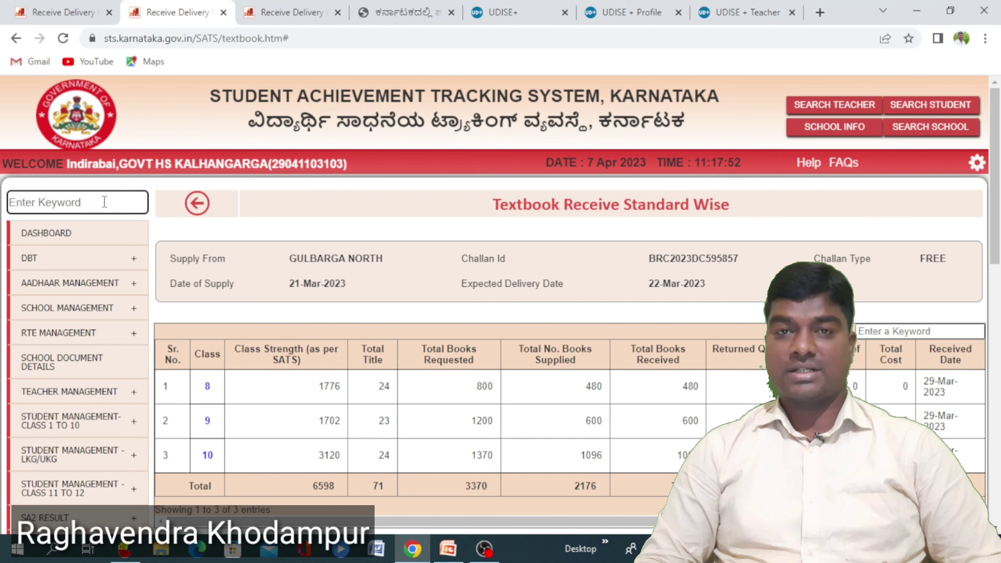
text(part)
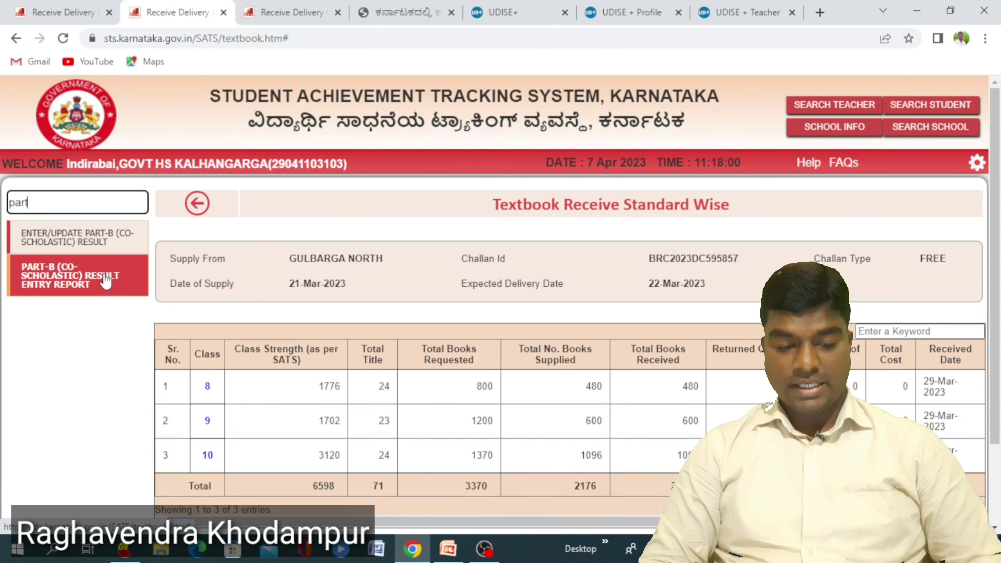
click(104, 282)
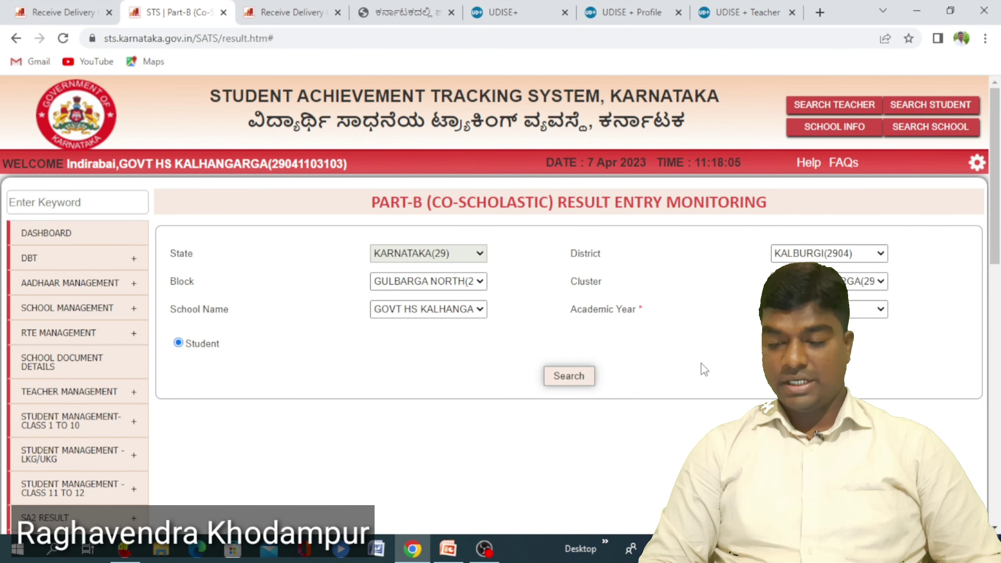
- Run the Part-B monitoring report for the school and open its student-level report, closing the two tabs no longer needed
click(571, 381)
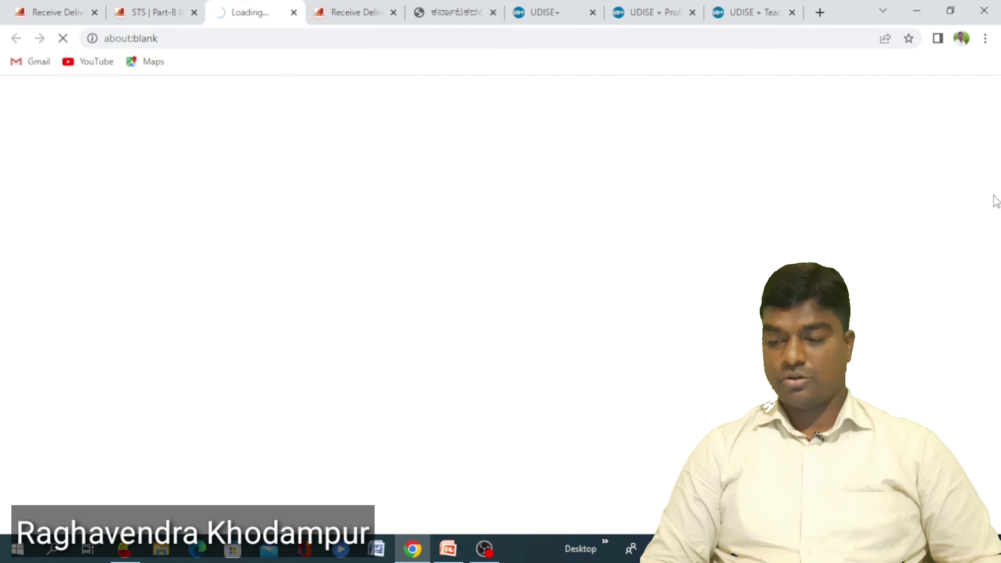
click(395, 15)
click(394, 12)
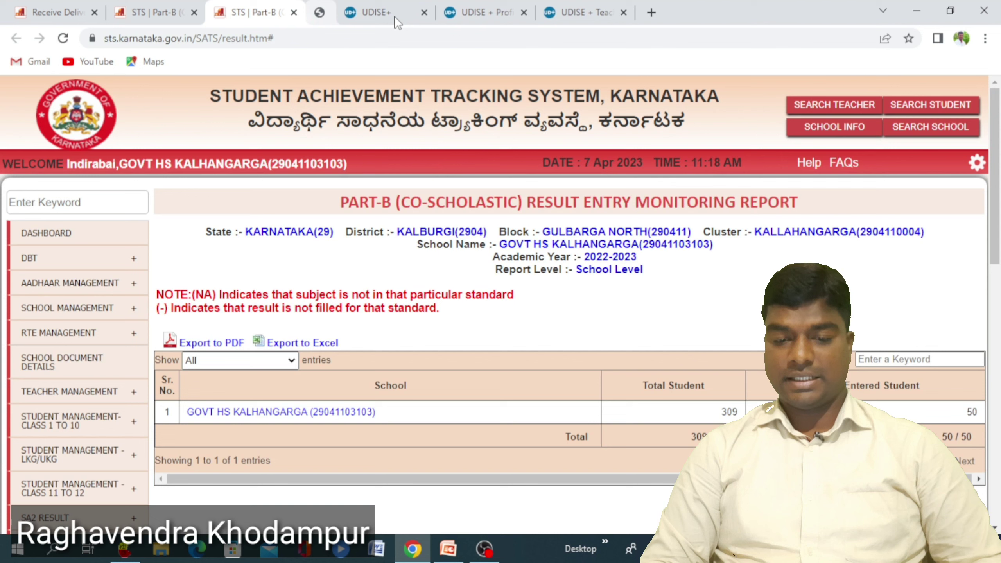
click(341, 413)
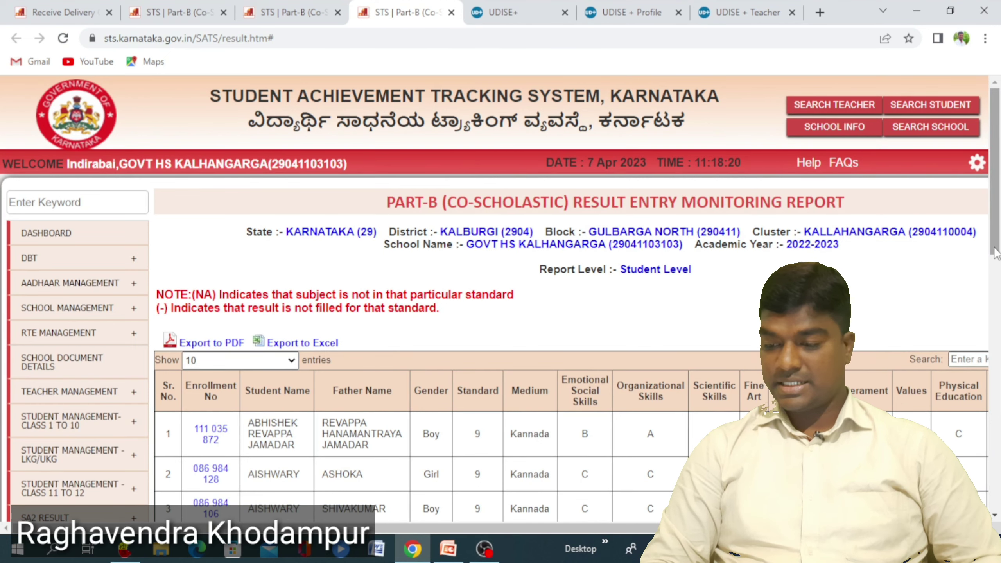
- Show ALL entries in the student-level Part-B report and examine the students' co-scholastic grades
scroll(501, 300, down, 2)
drag(998, 285, 998, 319)
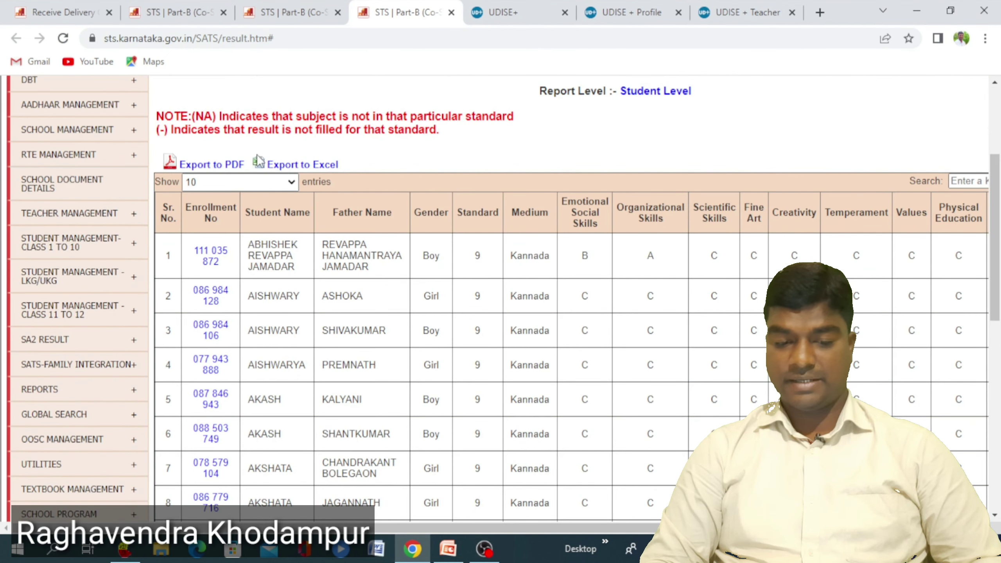
click(259, 186)
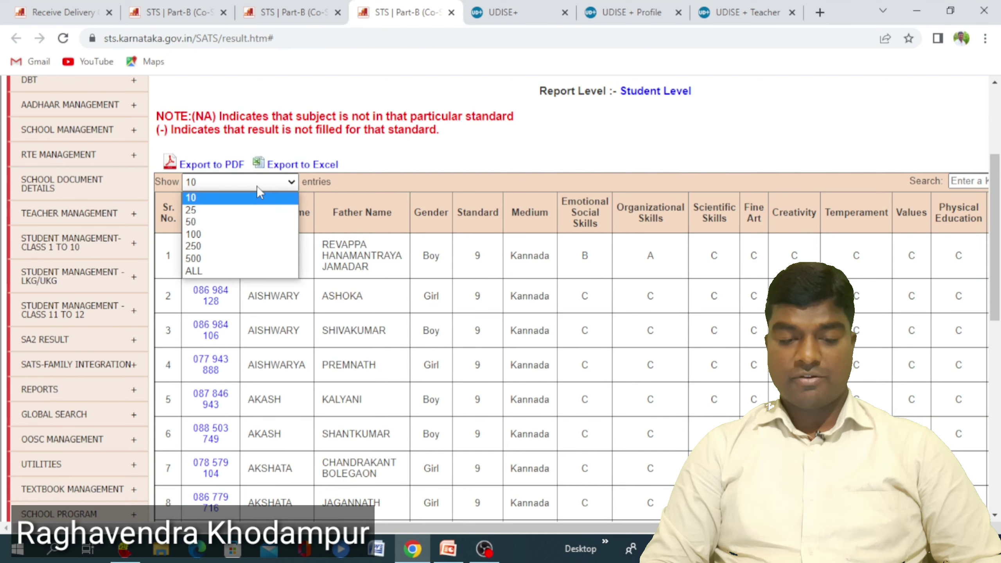
click(257, 271)
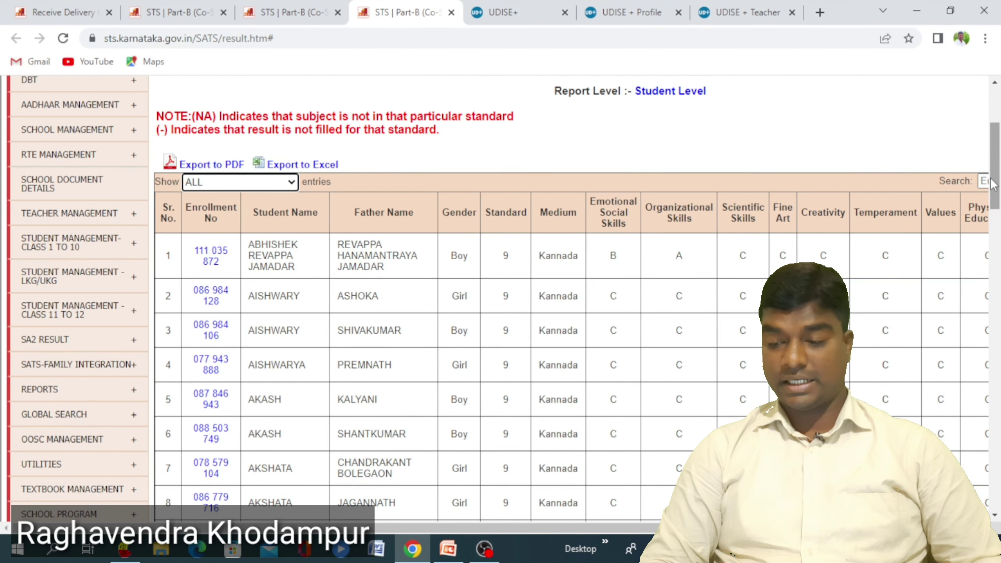
mouse_move(995, 184)
mouse_down()
mouse_move(996, 300)
mouse_move(998, 177)
mouse_up()
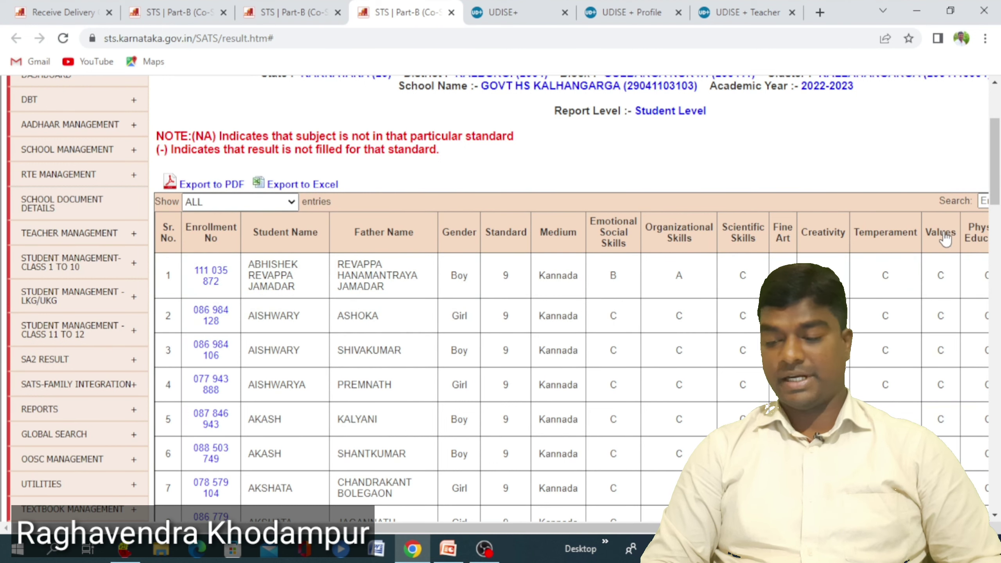
drag(994, 181, 995, 151)
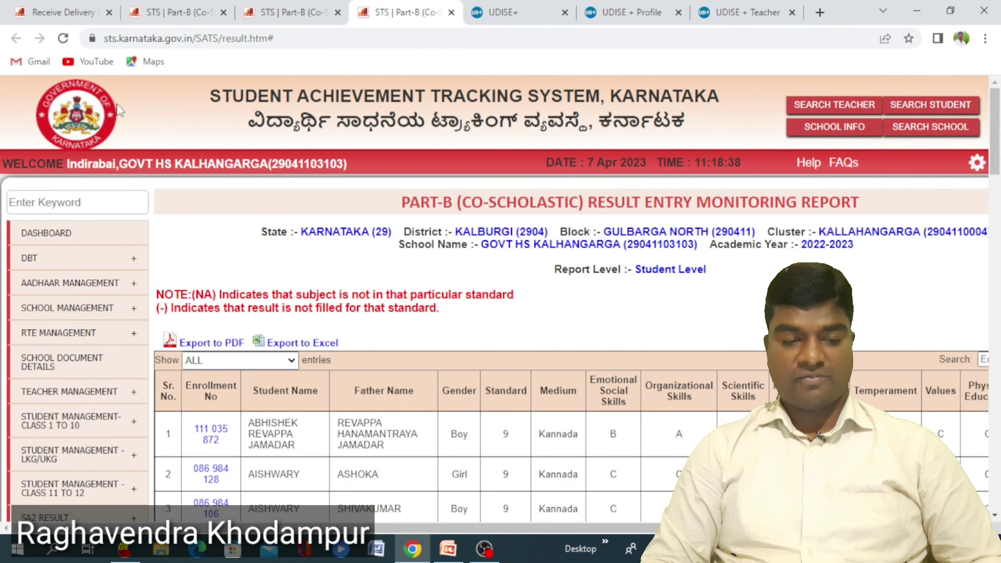
- Find the menu entries for "part" and open the Enter/Update Part-B (Co-Scholastic) Result page
click(113, 193)
text(part)
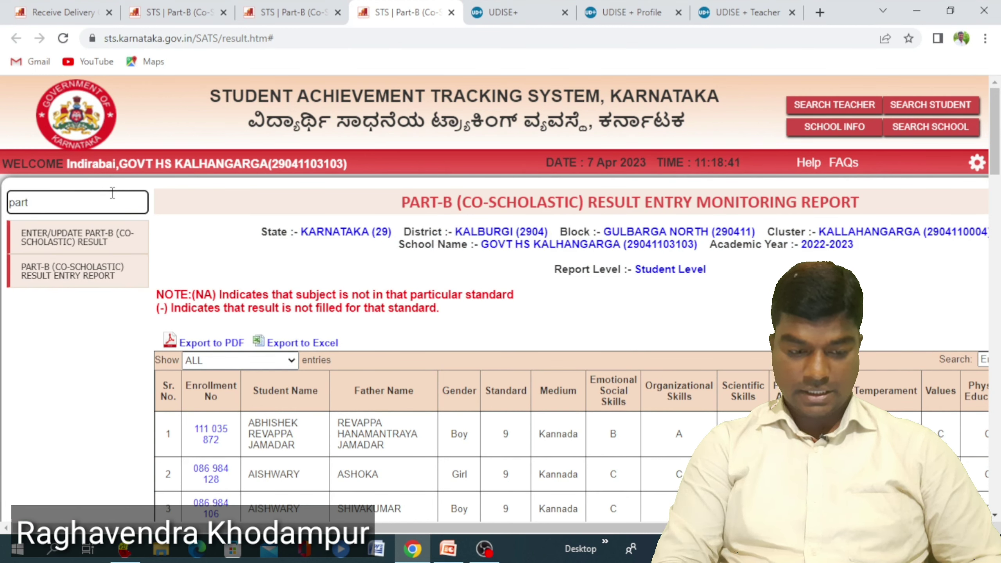
click(102, 251)
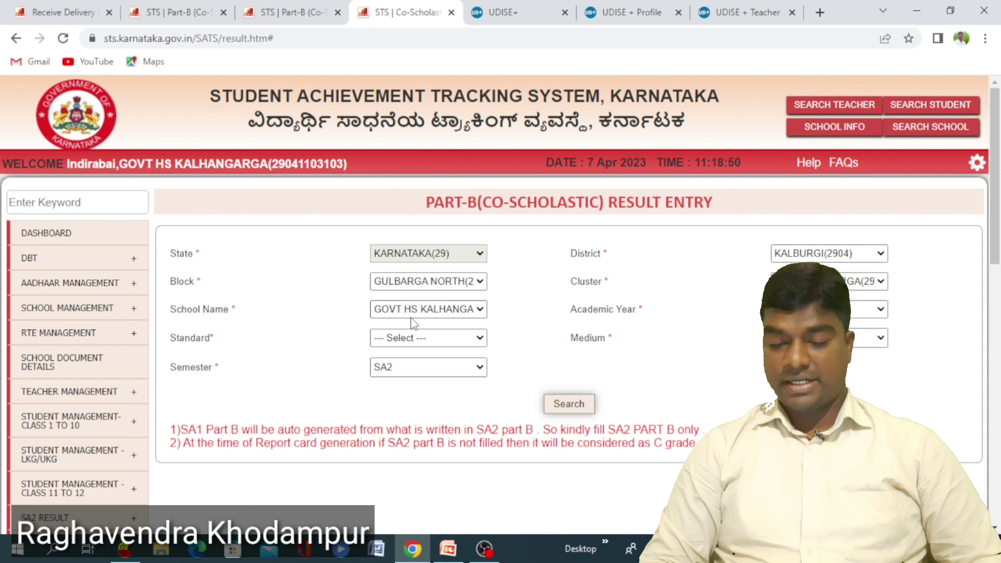
- Search the Part-B result entry list for standard 9, academic year 2022-2023 and semester SA2
click(424, 337)
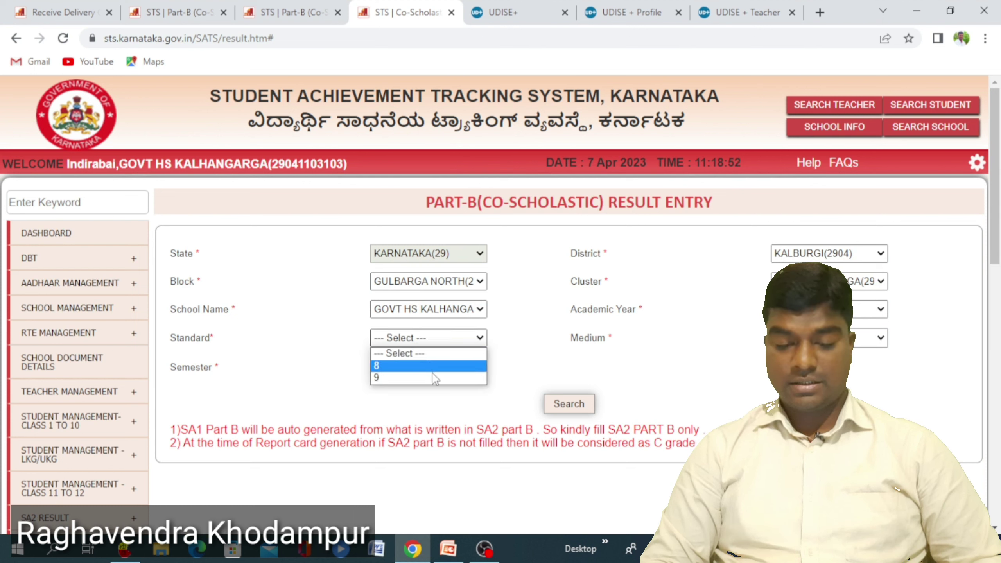
click(432, 373)
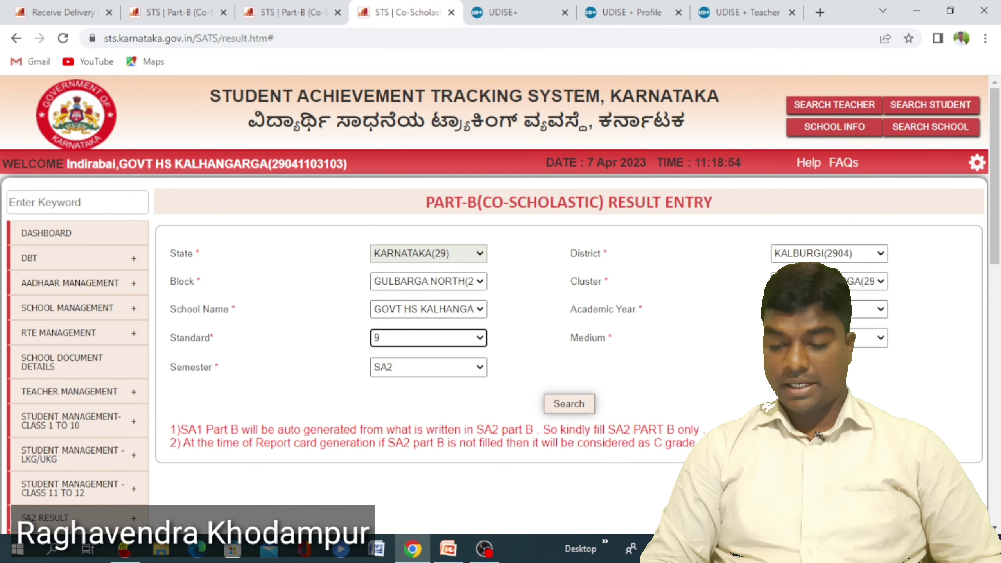
click(863, 309)
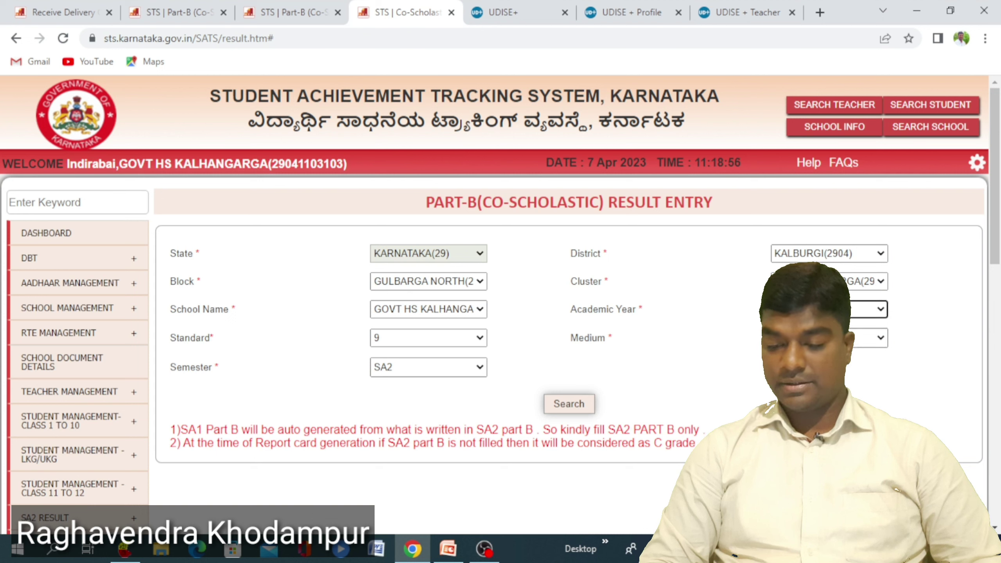
click(383, 362)
click(569, 404)
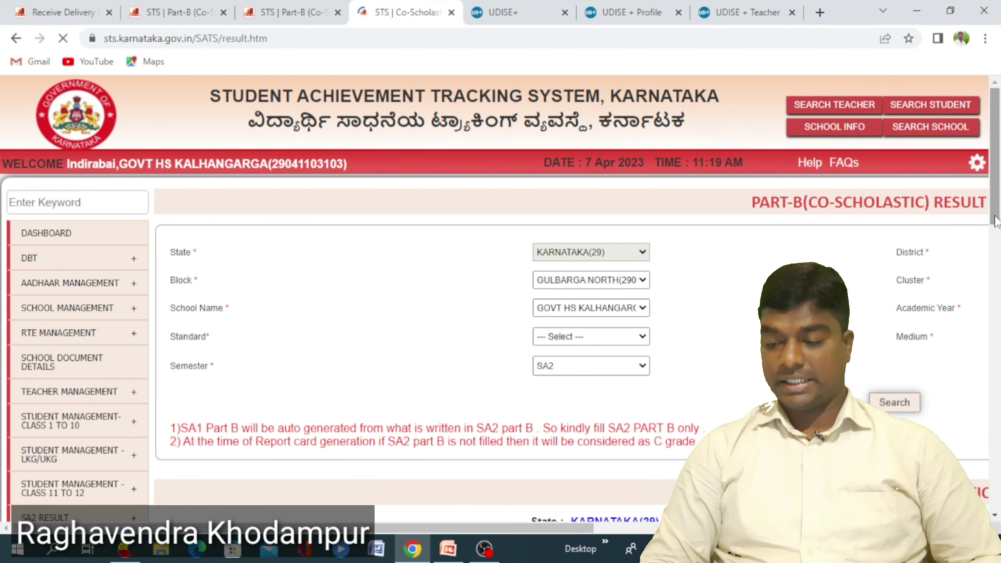
- Examine the Part-B grade selections for the standard 9 students through to the end of the list
drag(996, 221, 1000, 336)
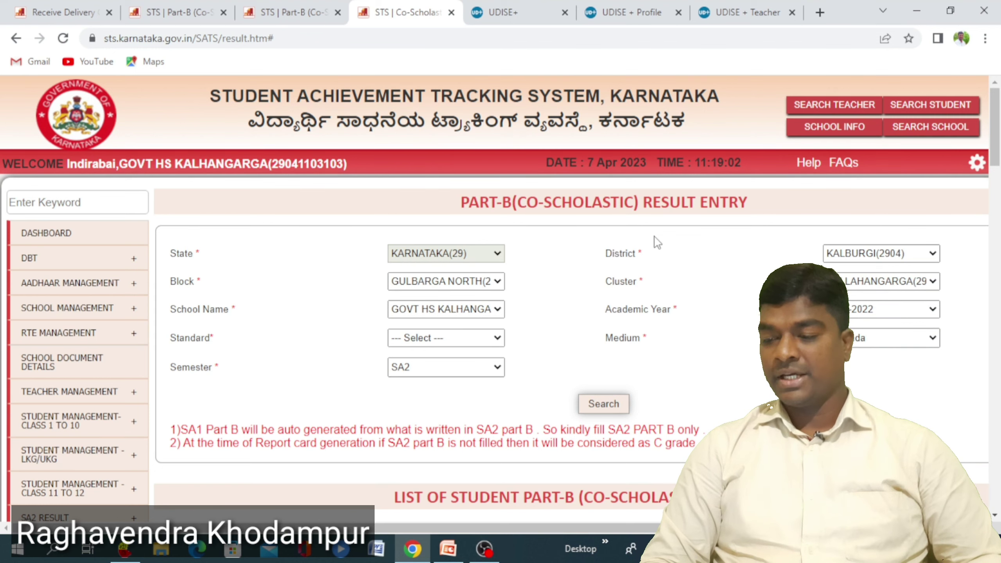
scroll(999, 170, down, 6)
scroll(999, 169, down, 5)
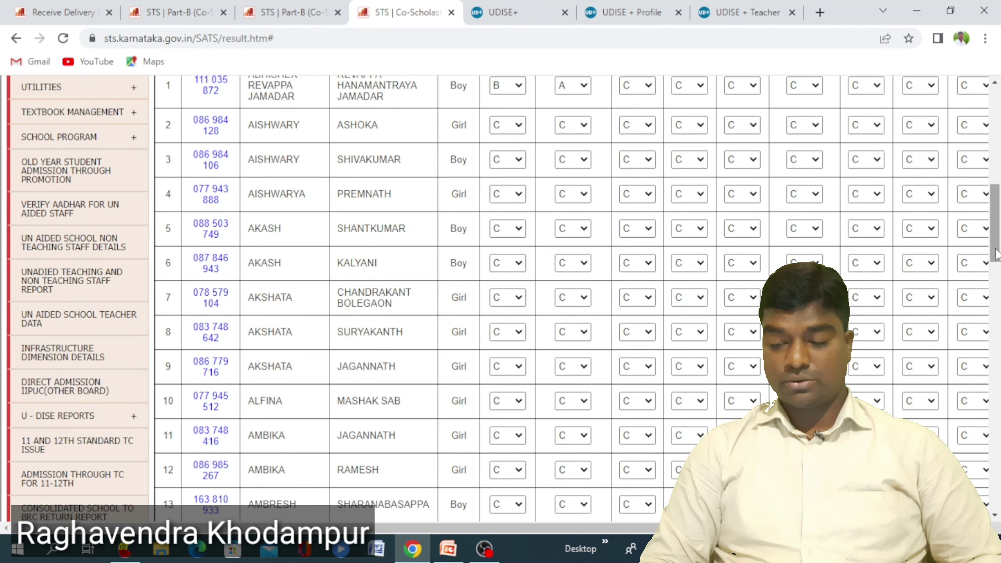
drag(996, 255, 996, 501)
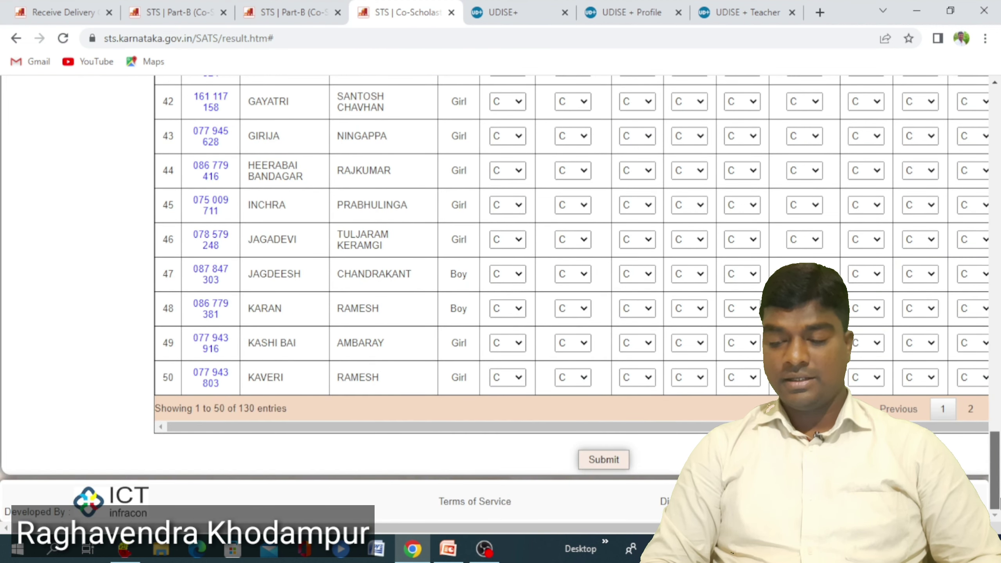
drag(996, 500, 996, 166)
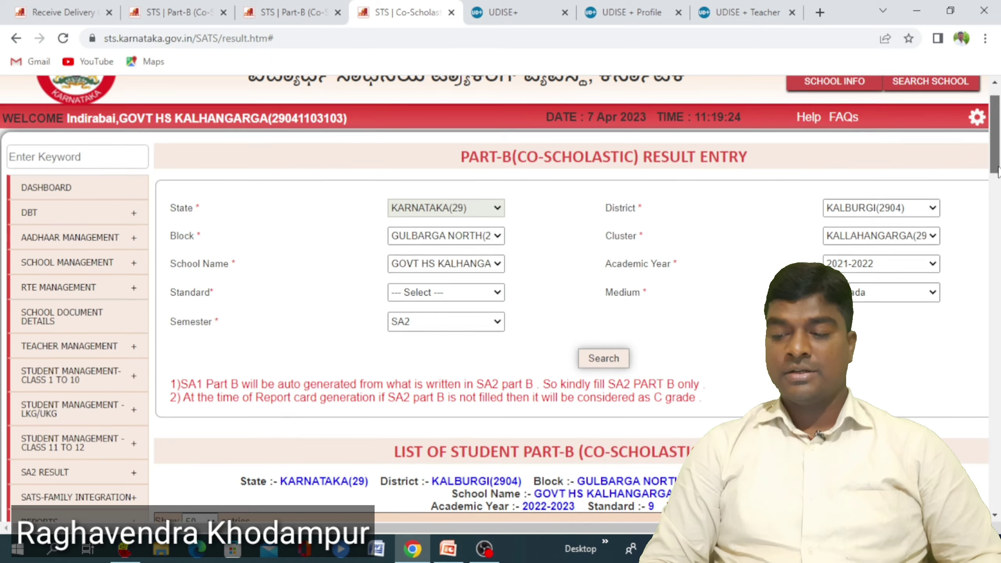
drag(997, 166, 998, 269)
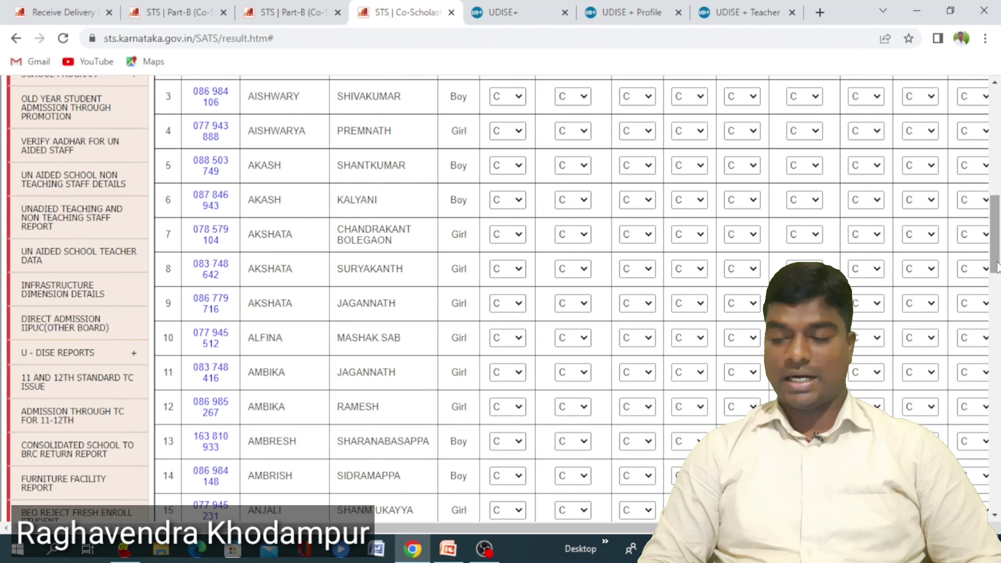
- Switch to PowerPoint to check the task slide, then return to the Part-B result entry page in Chrome
click(449, 549)
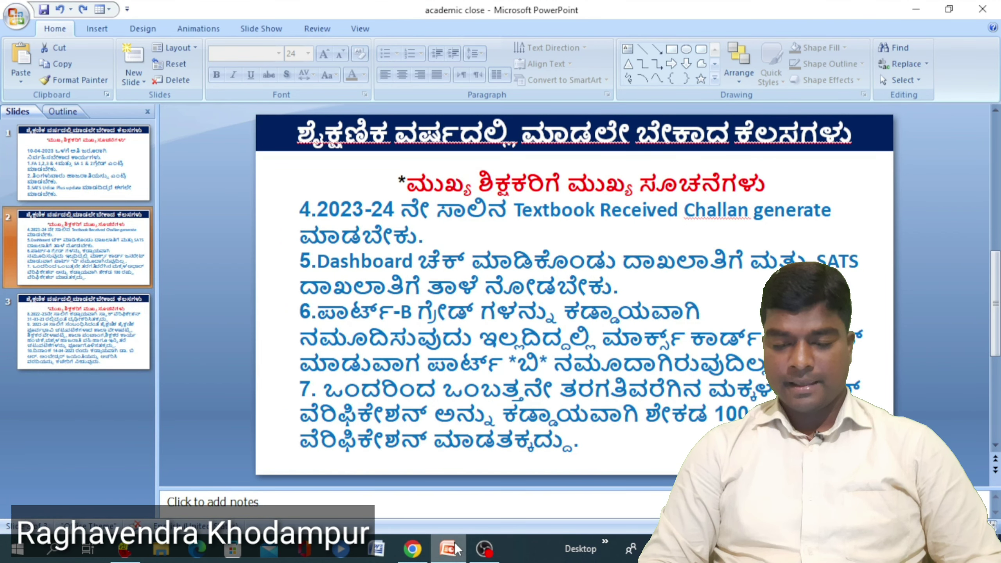
mouse_move(412, 550)
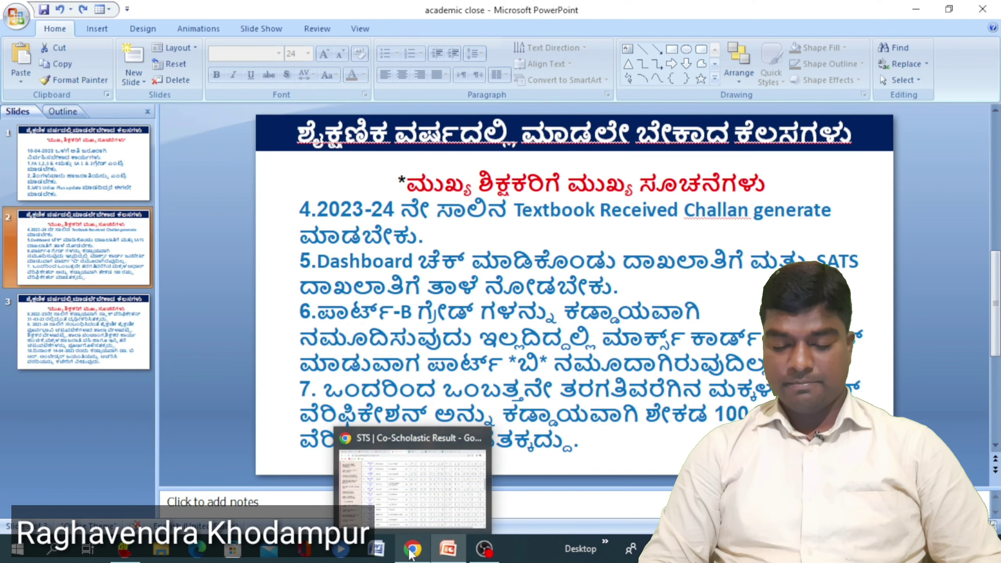
click(414, 477)
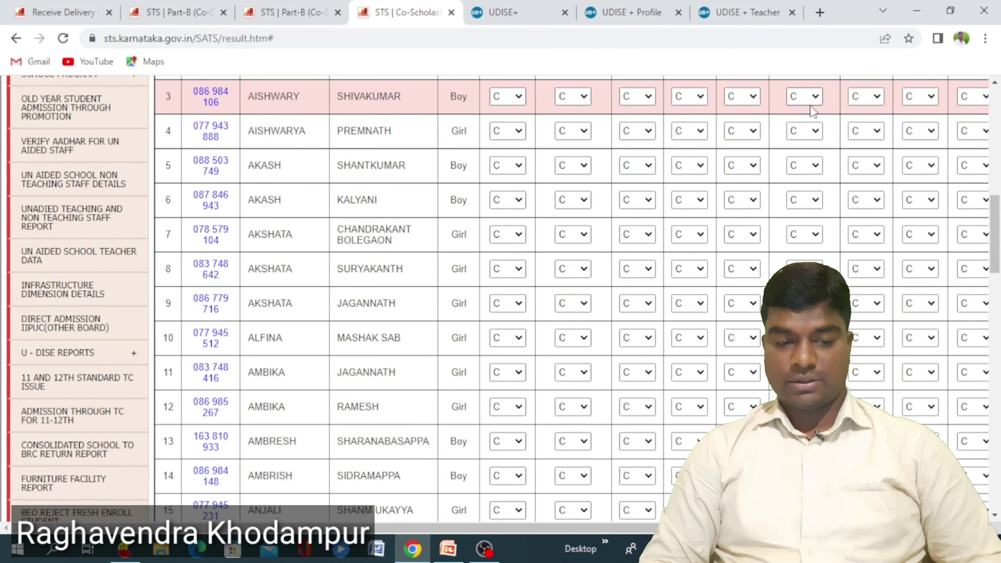
- Find the menu entry for "progre" and open the Generate Progress Report Card page
drag(997, 249, 996, 141)
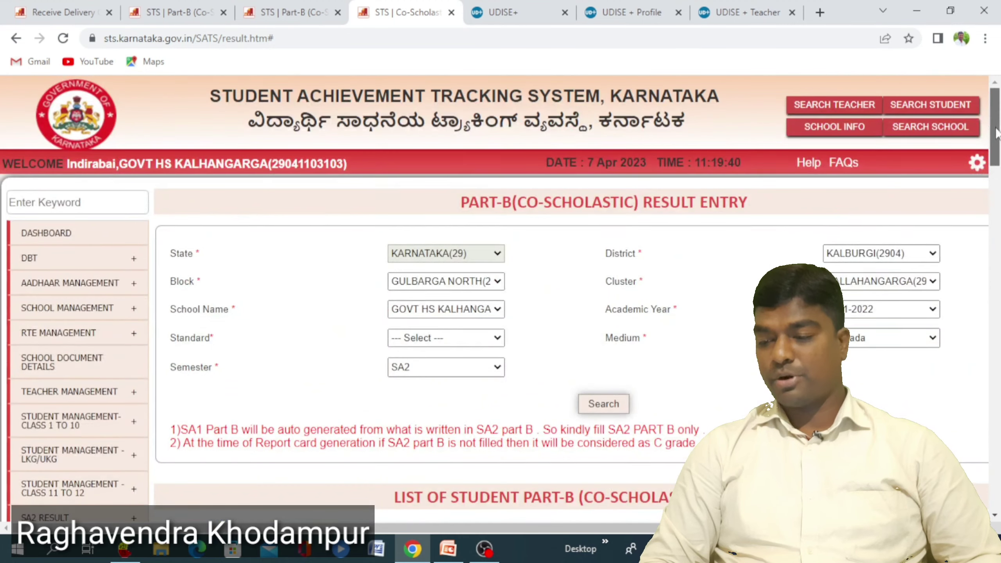
click(93, 198)
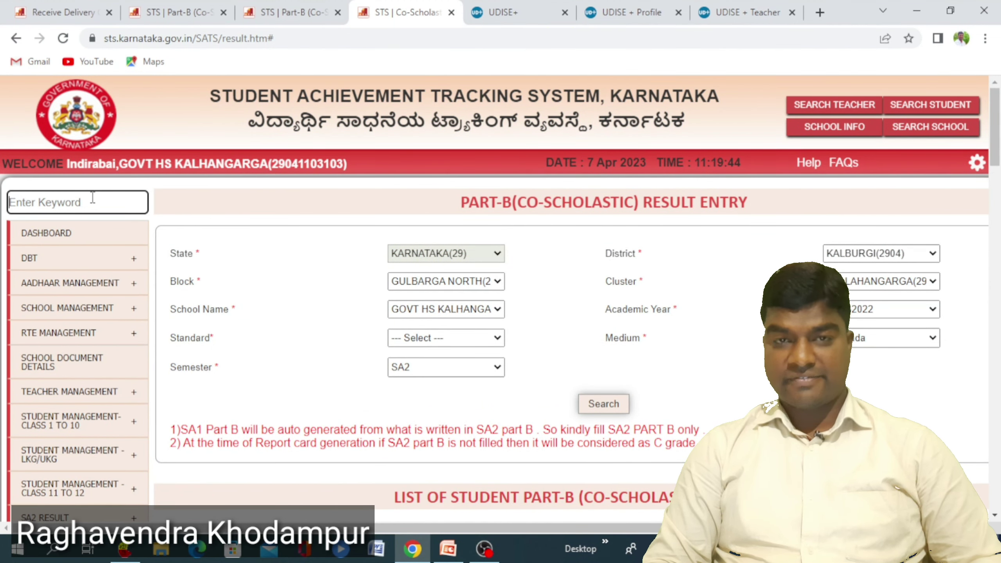
text(profre)
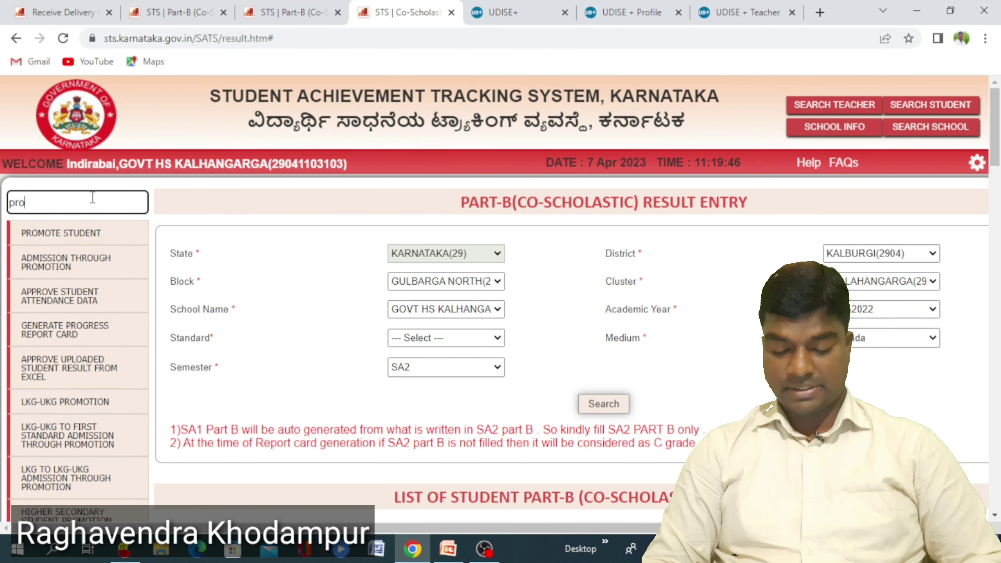
key(BackSpace)
key(BackSpace)
key(BackSpace)
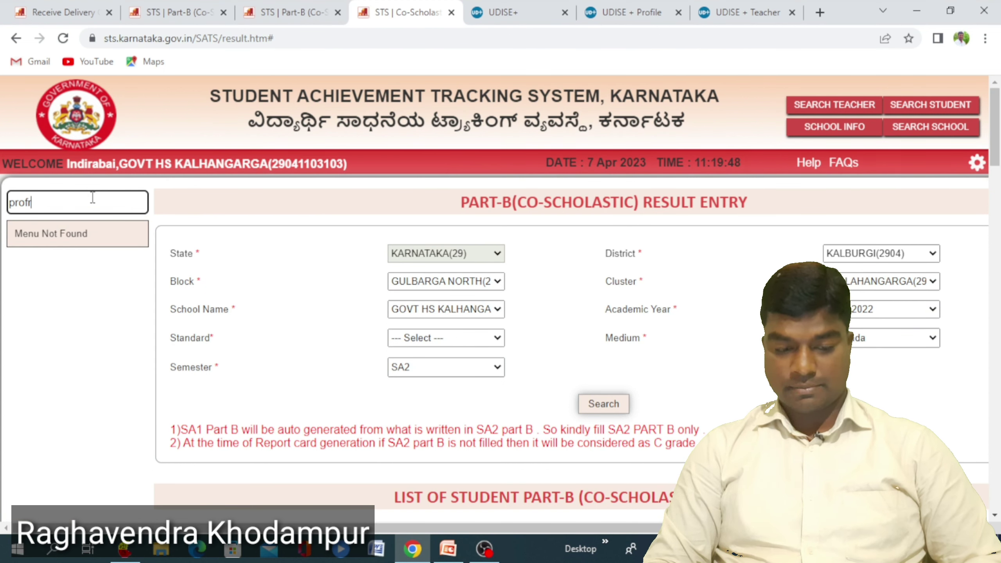
text(gre)
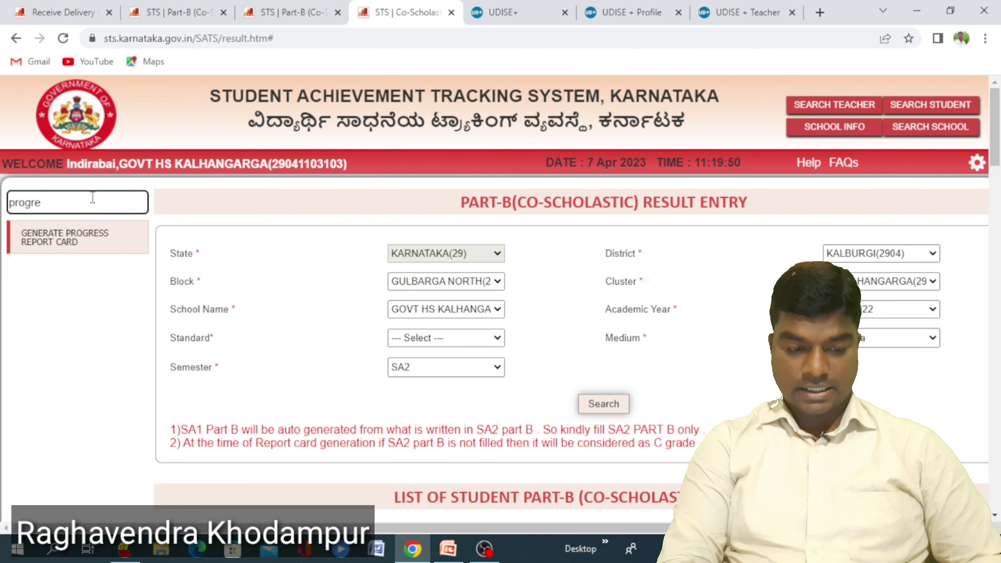
click(89, 245)
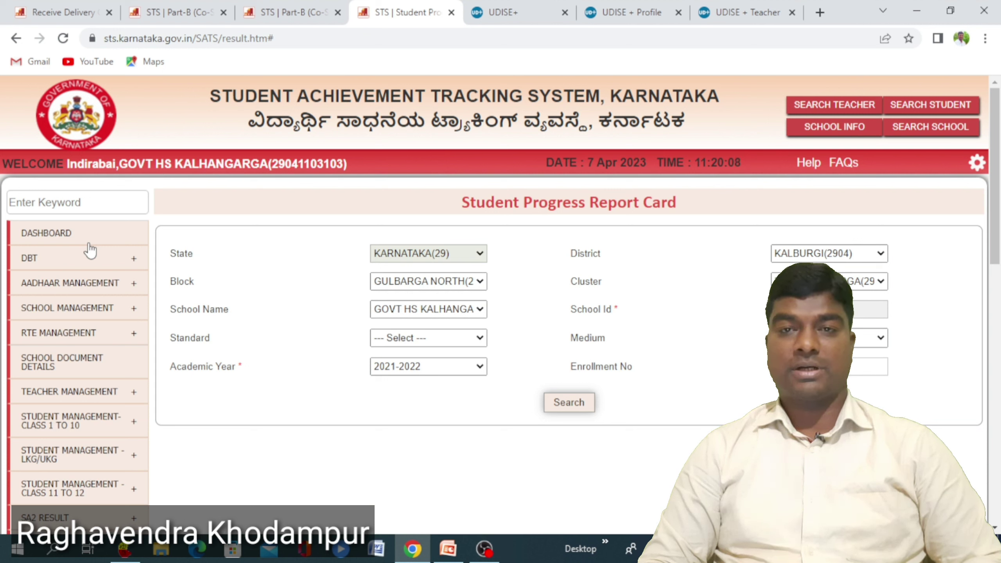
- Set the progress report card's standard to 8 and check the academic years offered, keeping 2021-2022
click(445, 342)
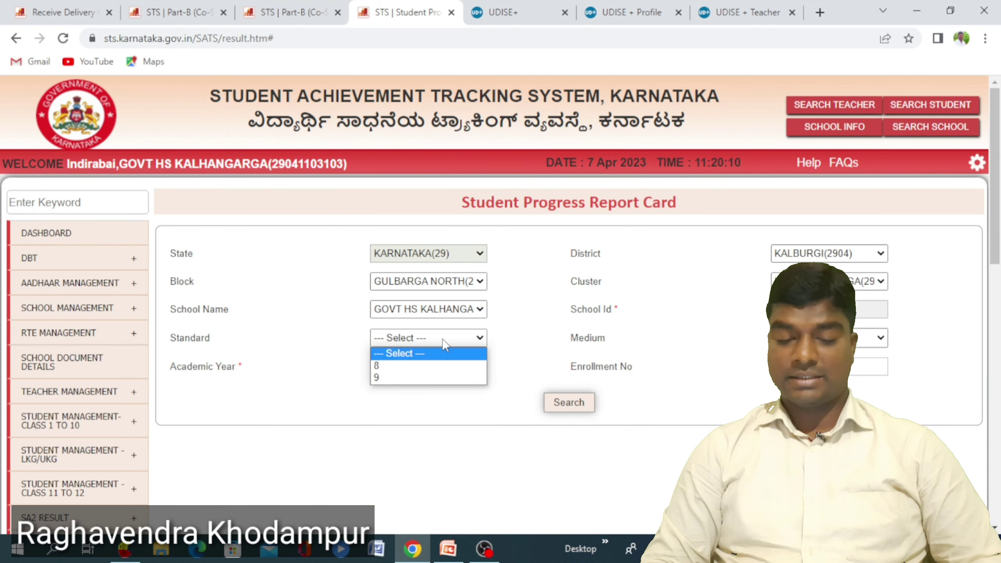
click(447, 367)
click(447, 371)
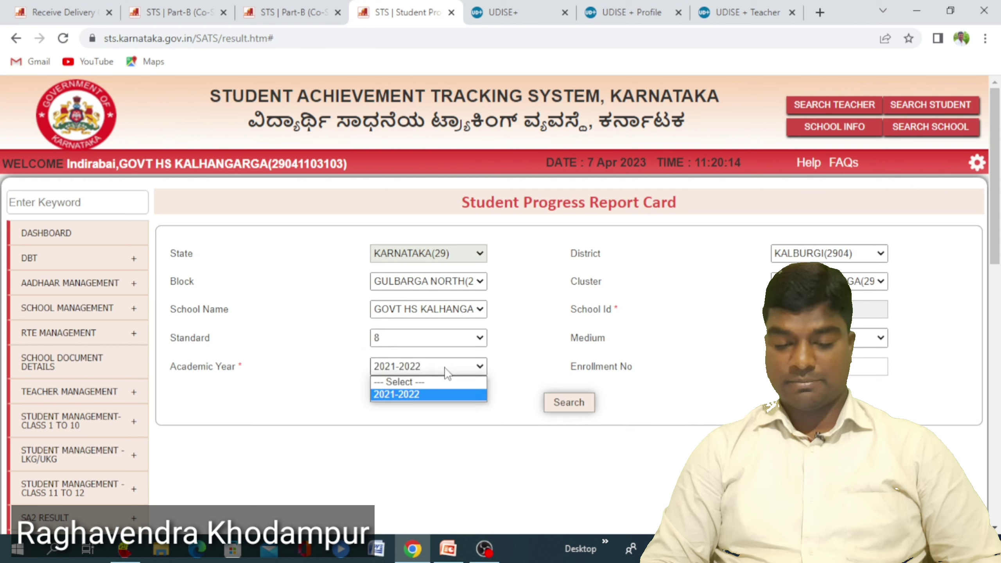
click(447, 371)
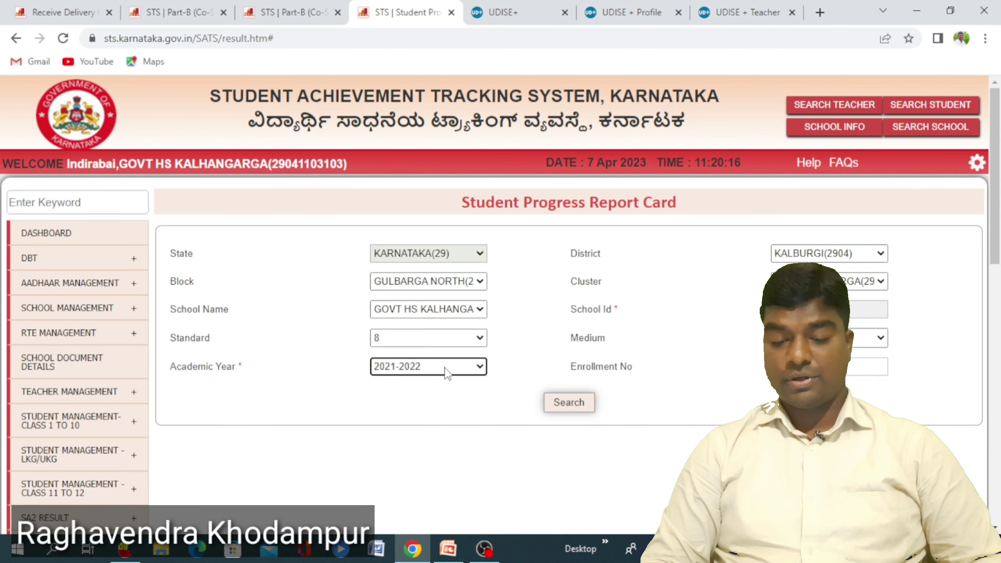